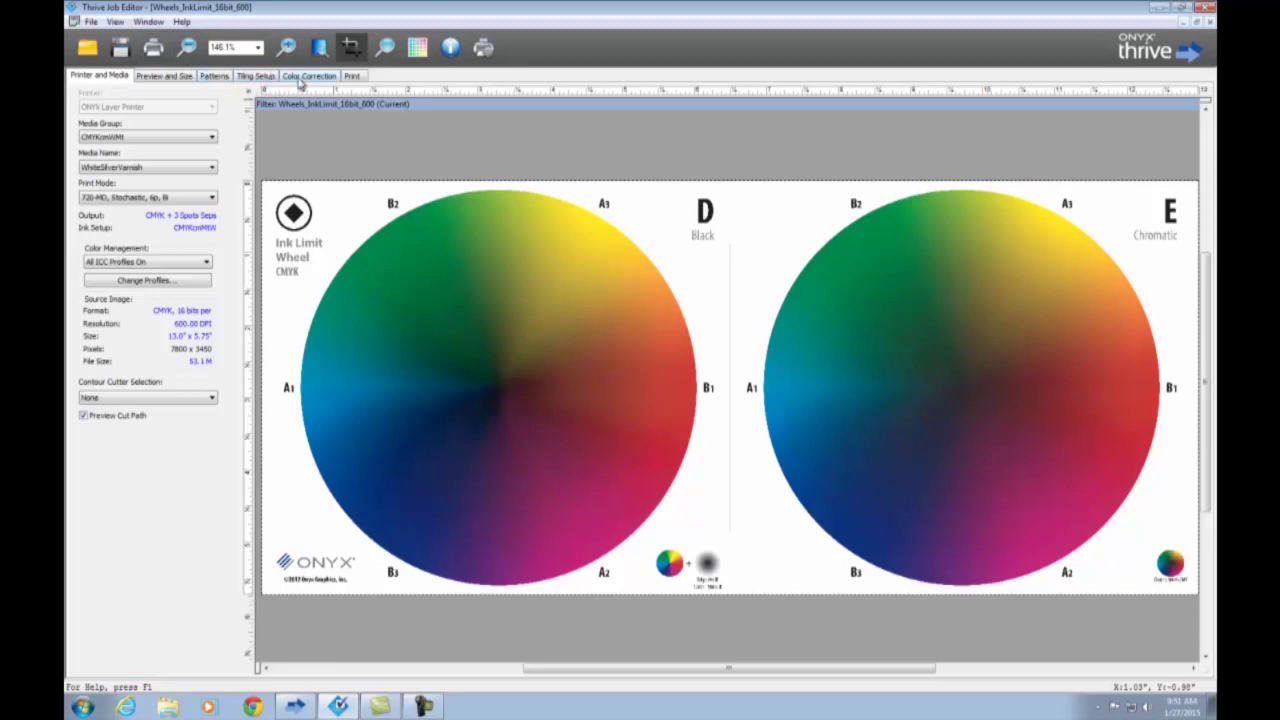
Open the Spot Layer Tool for color correction and enable Spot Layer Generation
click(299, 80)
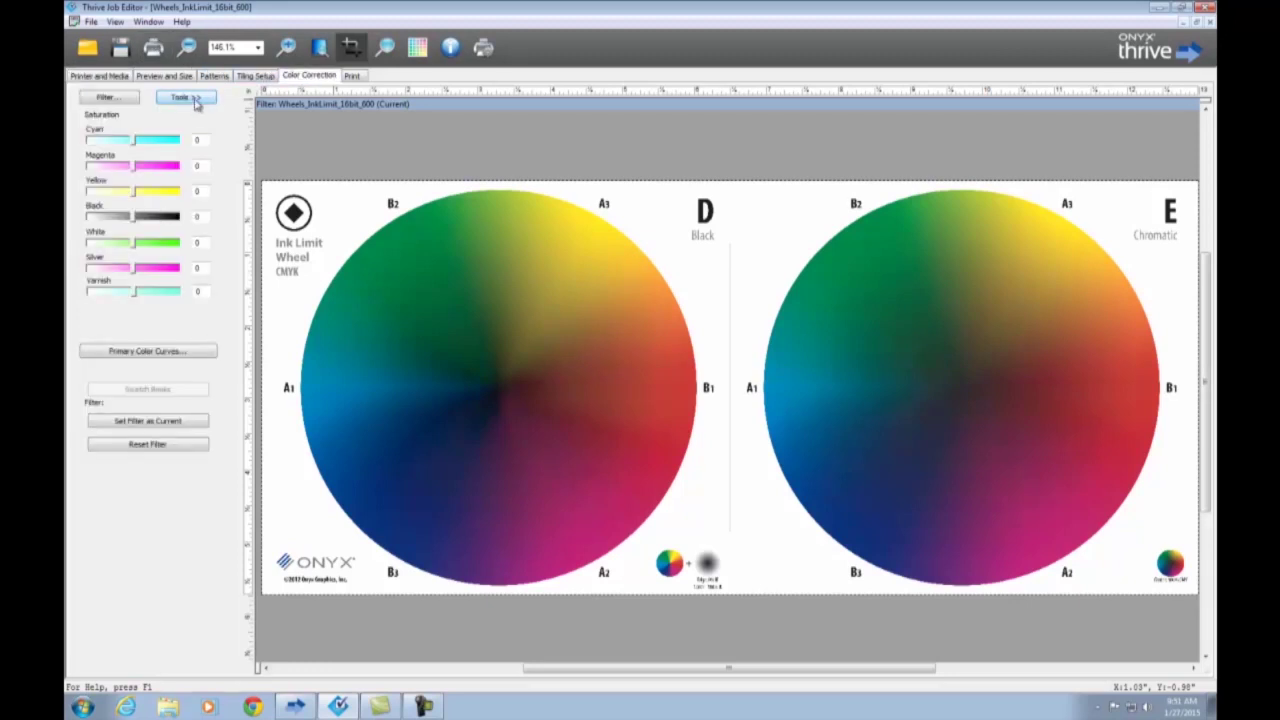
click(196, 101)
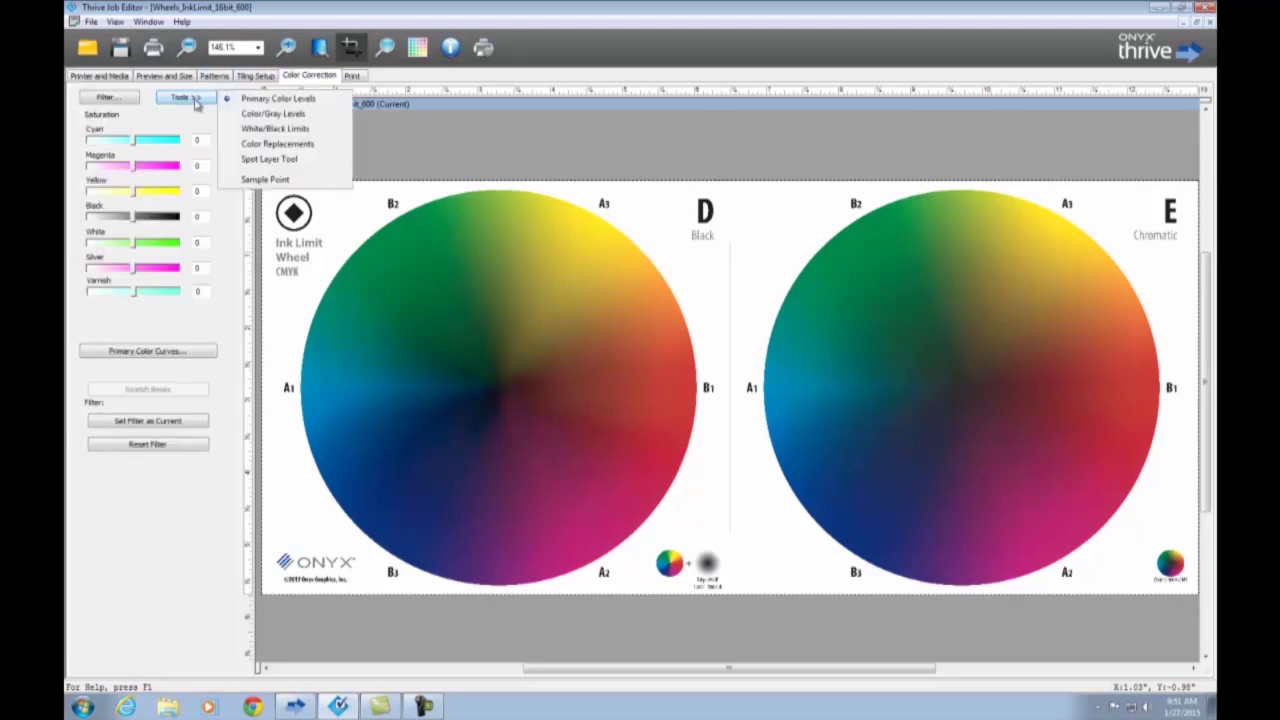
click(243, 158)
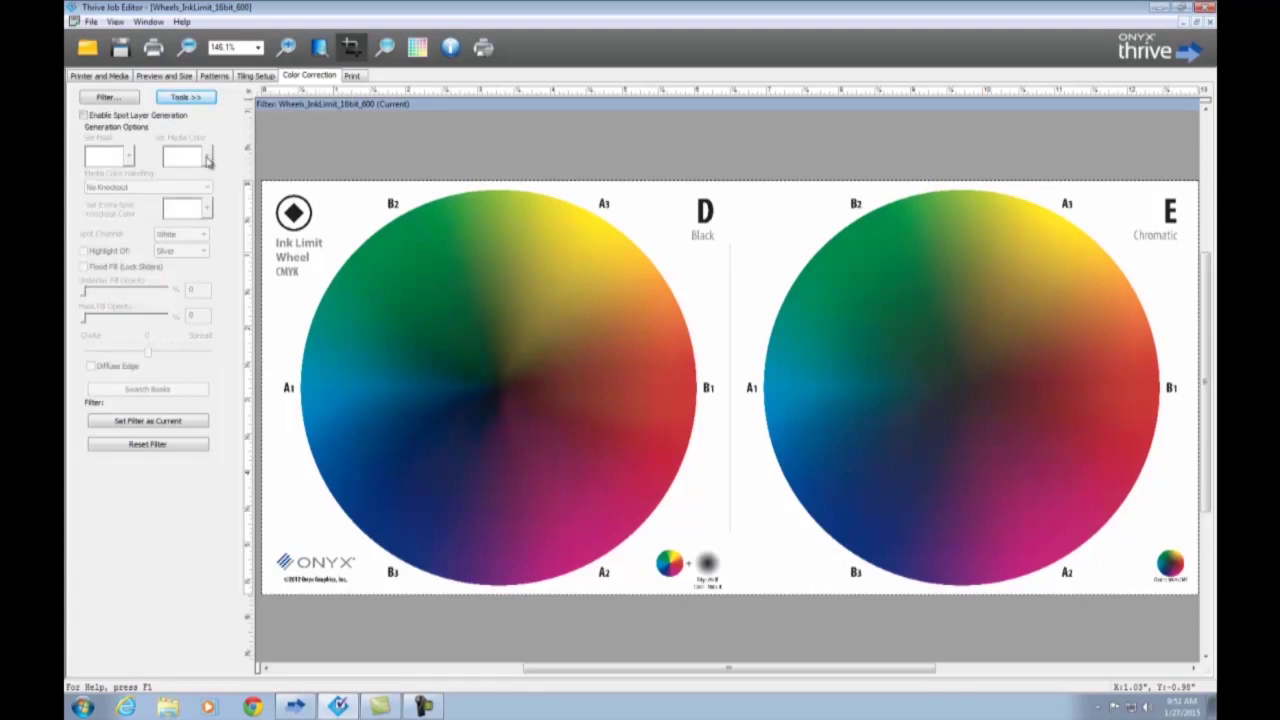
click(85, 116)
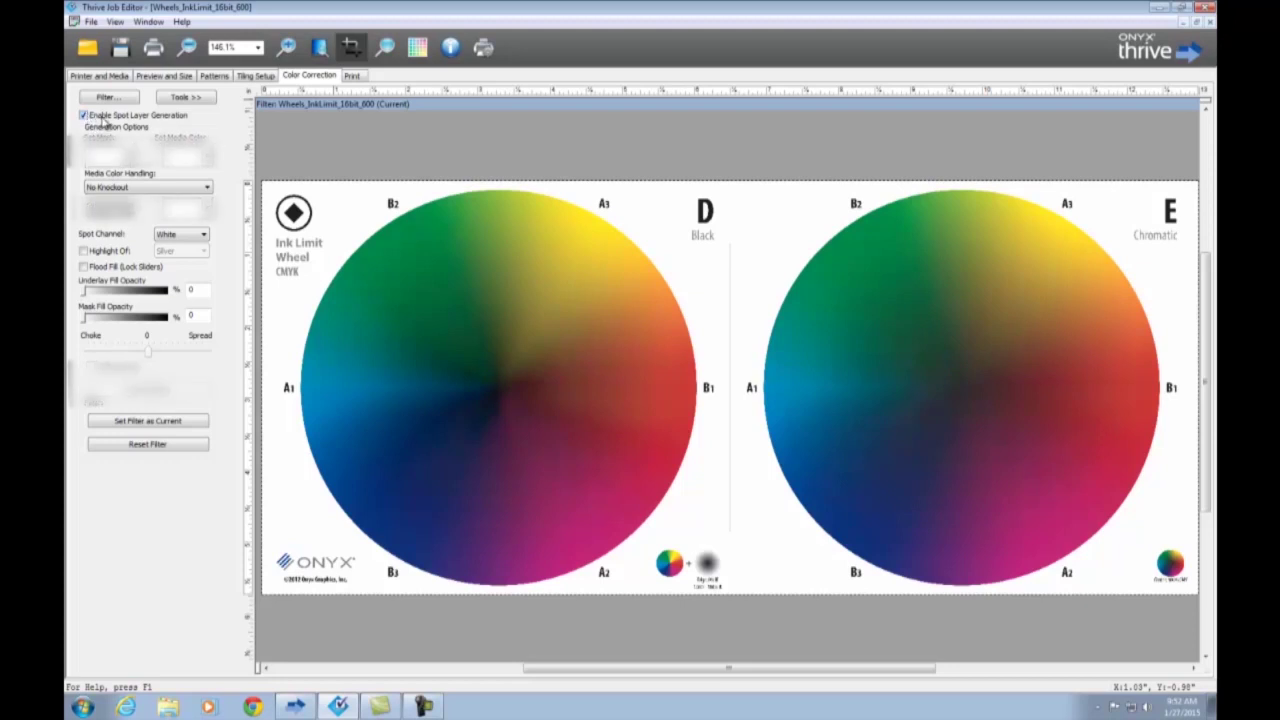
click(90, 190)
click(204, 240)
click(193, 254)
click(150, 188)
Flood-fill the White channel, unlock its sliders, and lower the underlay fill opacity to about 45%
click(84, 268)
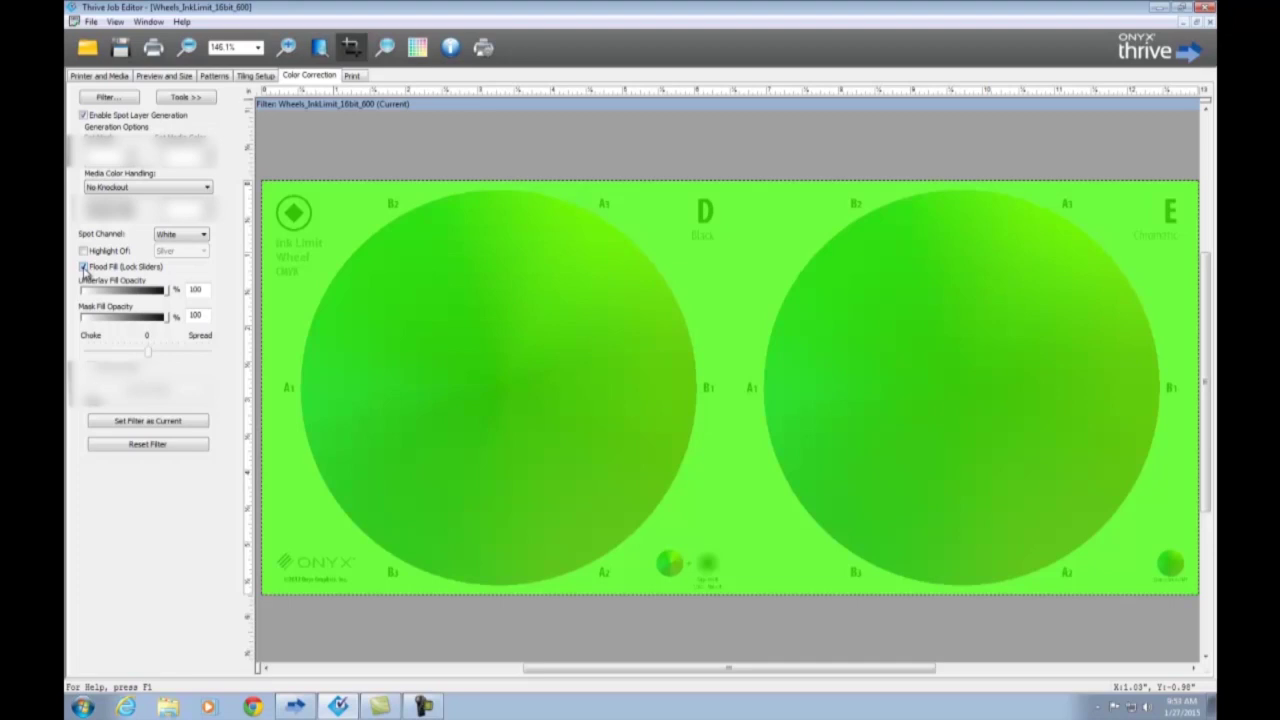
click(84, 268)
drag(168, 292, 122, 297)
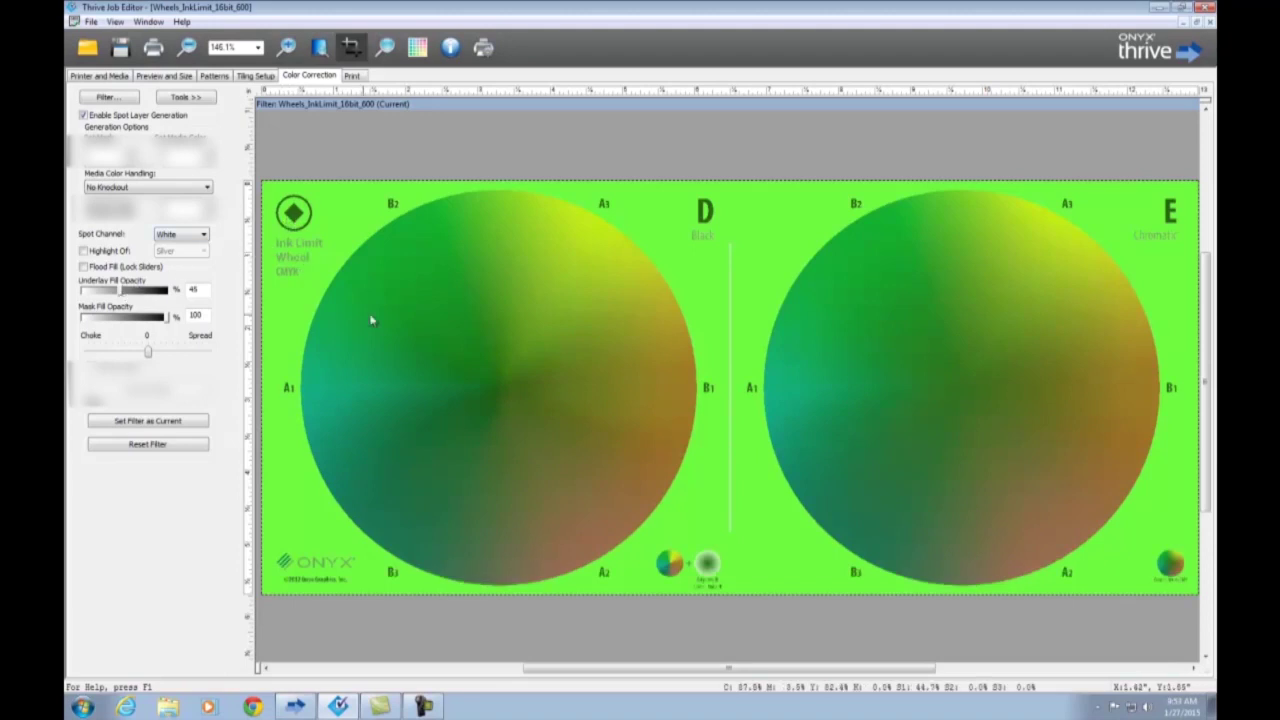
Restore White's underlay fill opacity to 100% and lower its mask fill opacity to 52% and finally 0%
drag(124, 292, 168, 292)
click(167, 318)
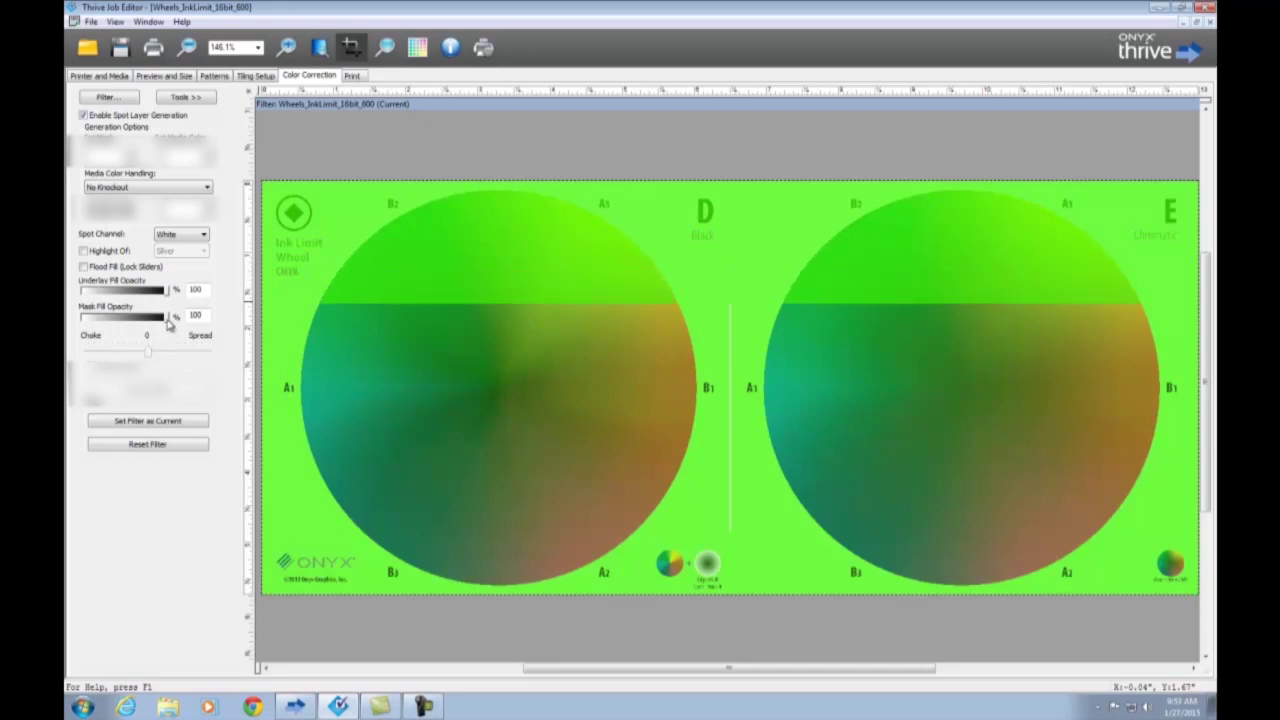
drag(167, 318, 128, 325)
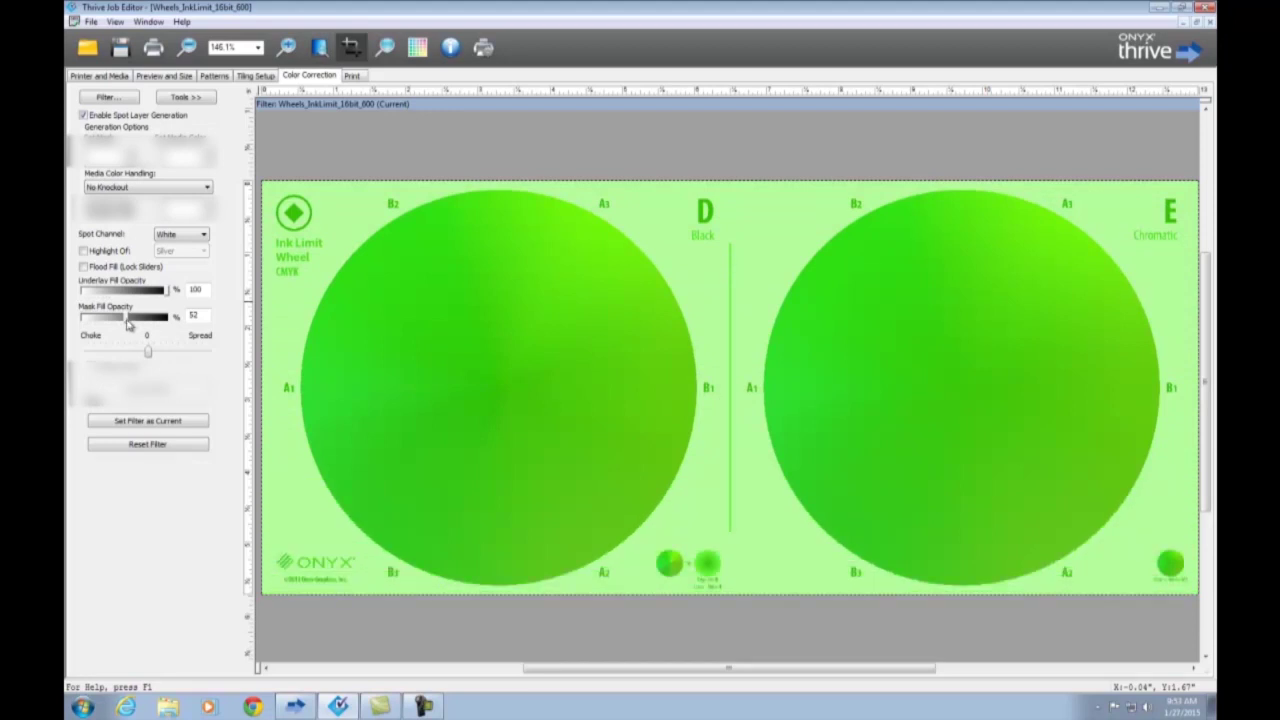
drag(128, 323, 79, 324)
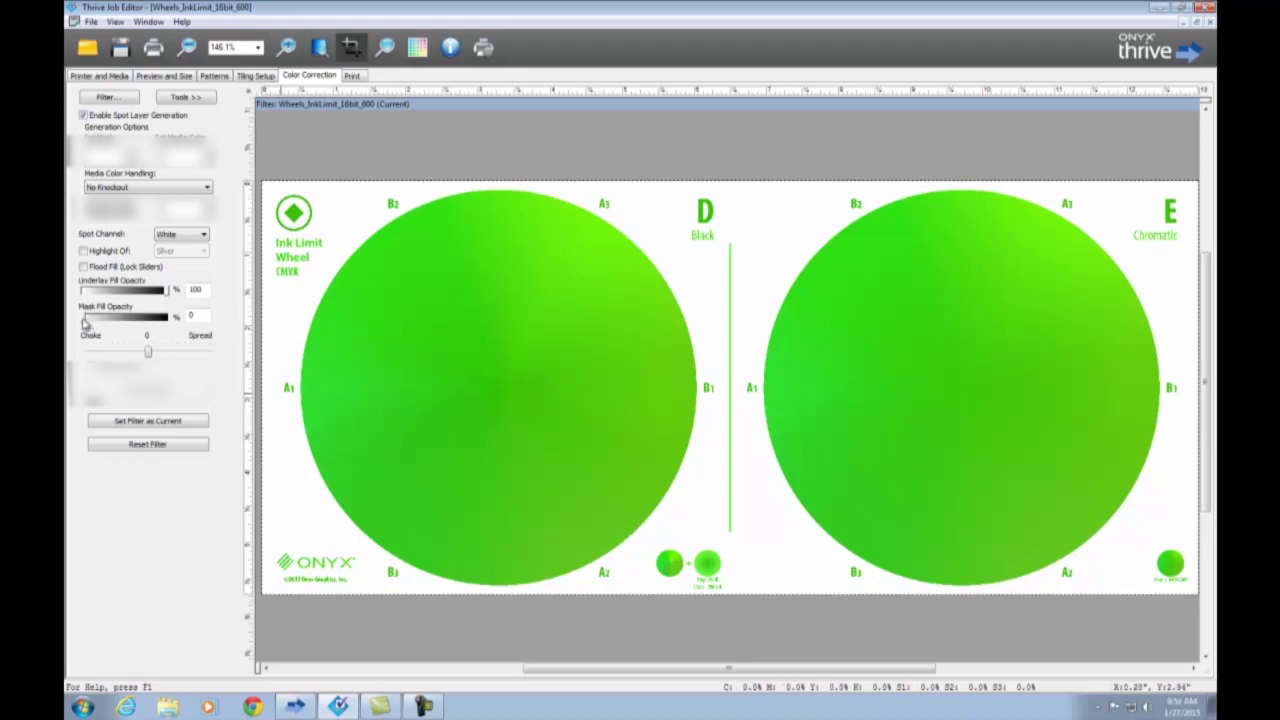
Set White's mask fill to 100% and underlay fill to 0%, and toggle Flood Fill on and off again
drag(85, 320, 168, 320)
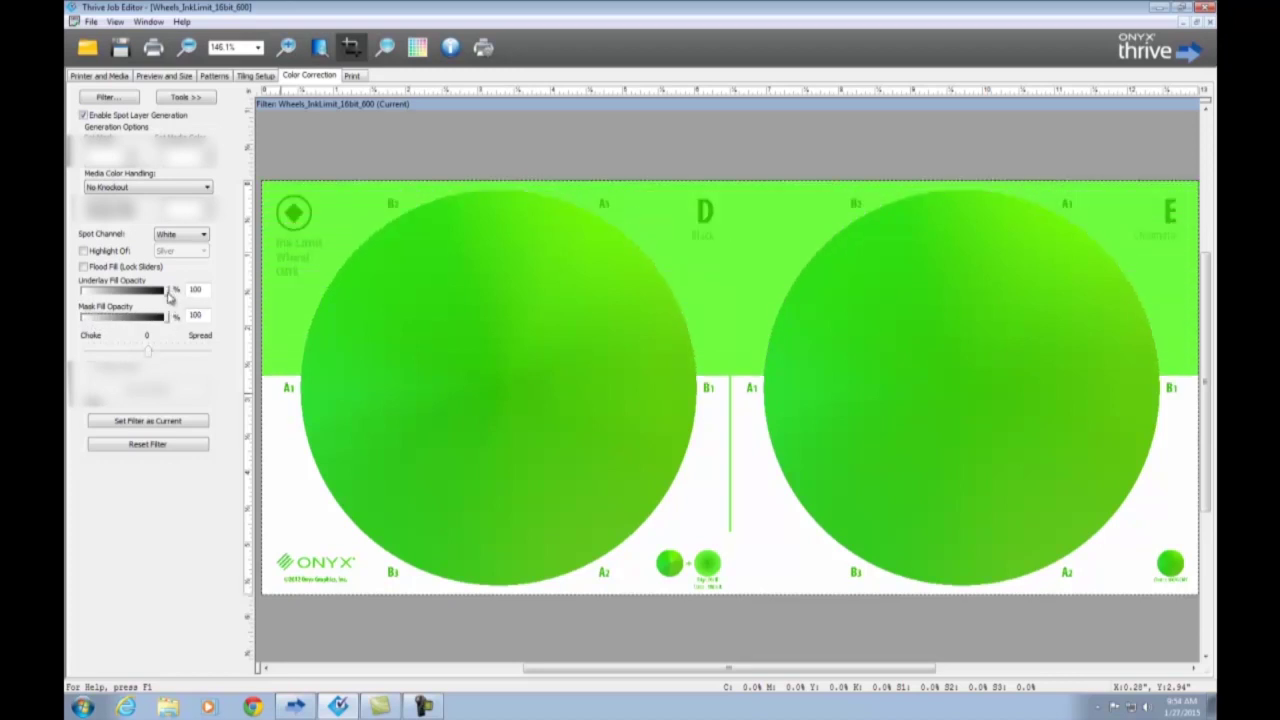
drag(168, 291, 71, 298)
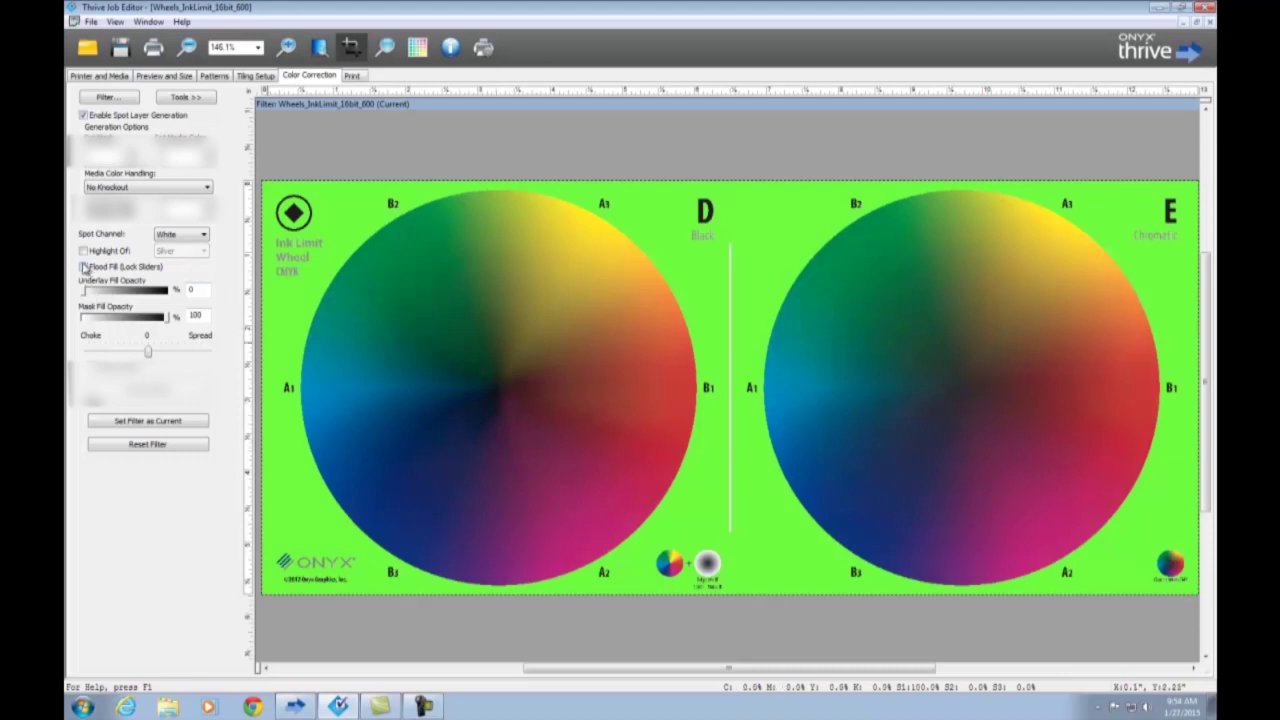
click(85, 268)
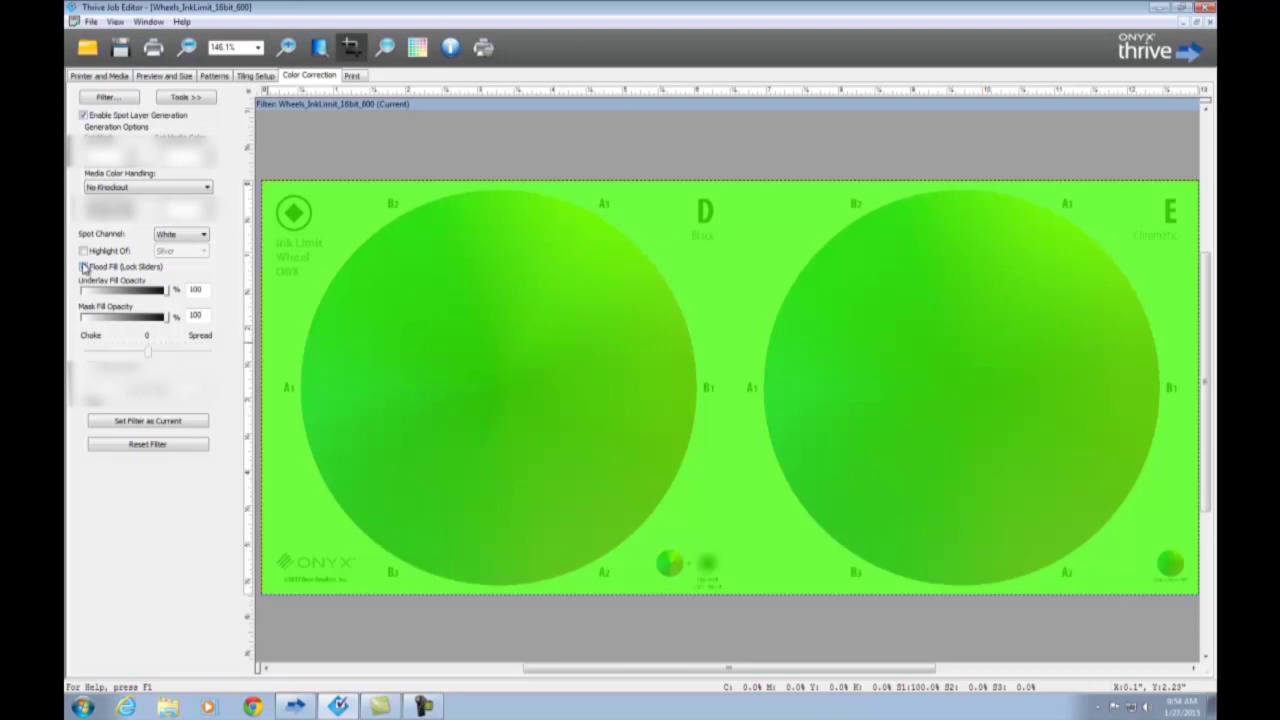
click(85, 268)
Clear White's mask and underlay fills to 0%, keep White as the spot channel, and set its mask fill opacity to 100%
drag(166, 318, 83, 330)
mouse_move(166, 290)
mouse_down()
mouse_move(126, 293)
mouse_move(162, 293)
mouse_up()
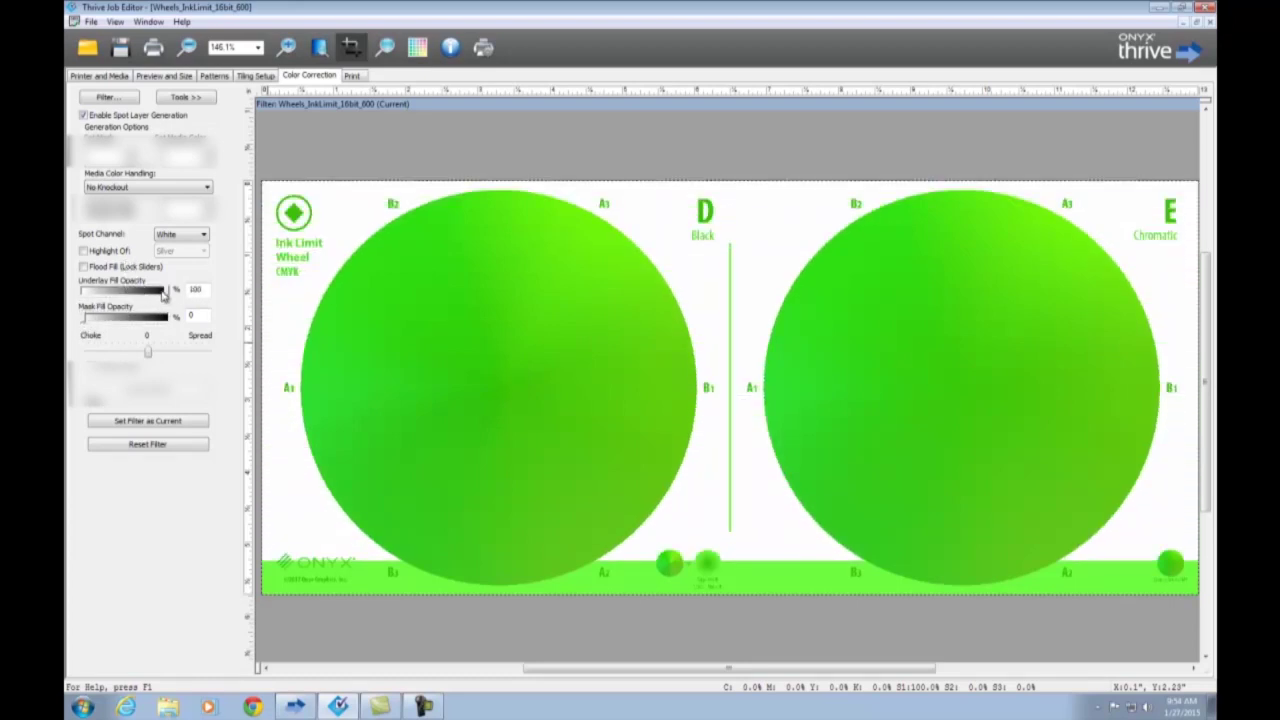
drag(168, 290, 187, 318)
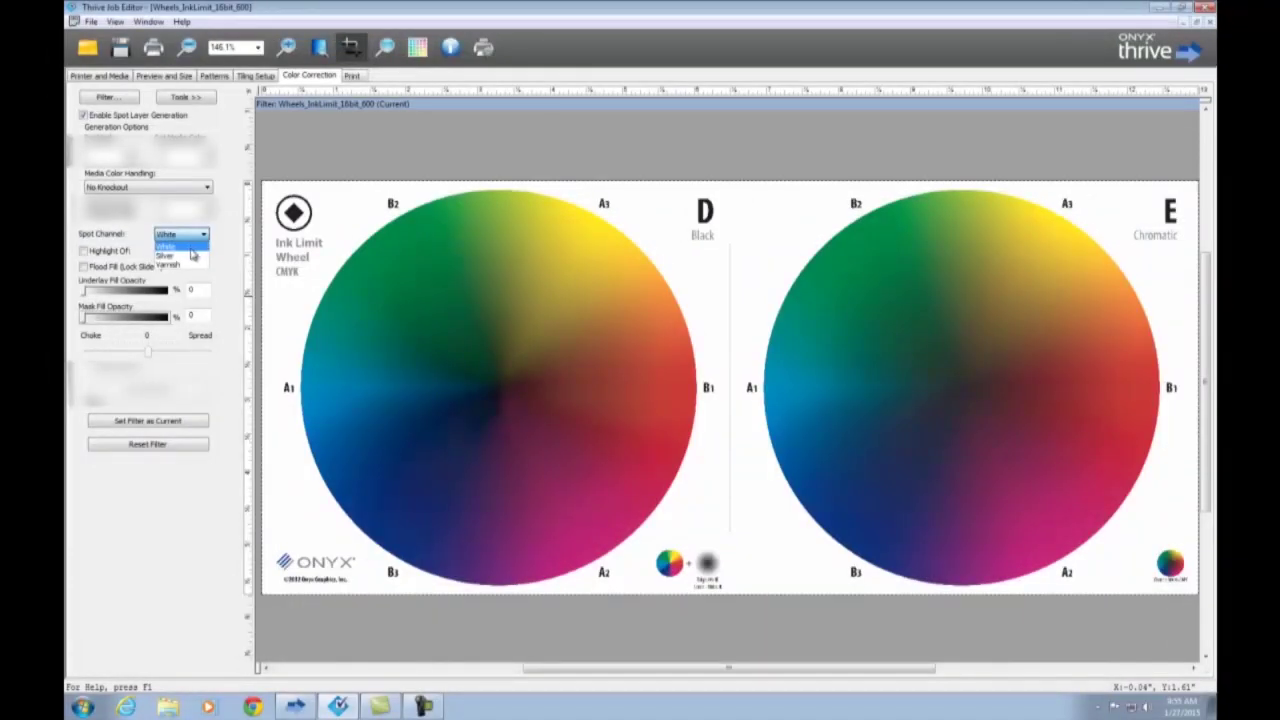
click(190, 248)
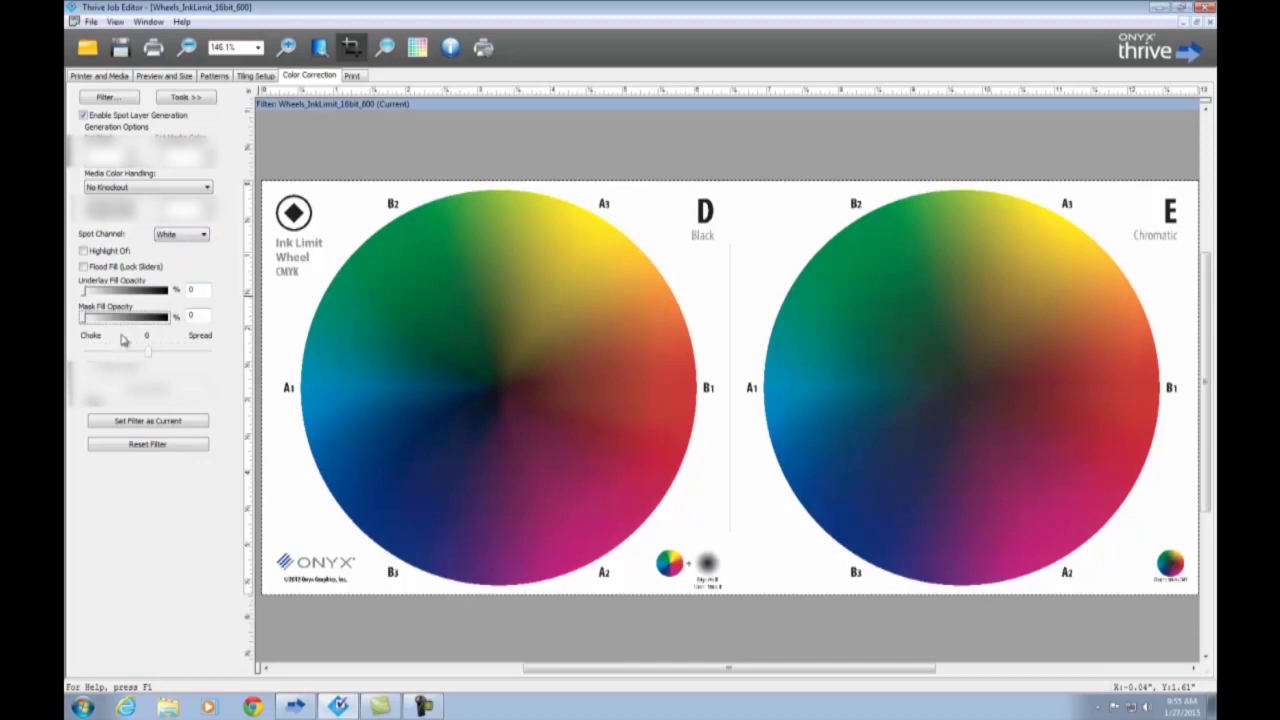
drag(82, 326, 181, 343)
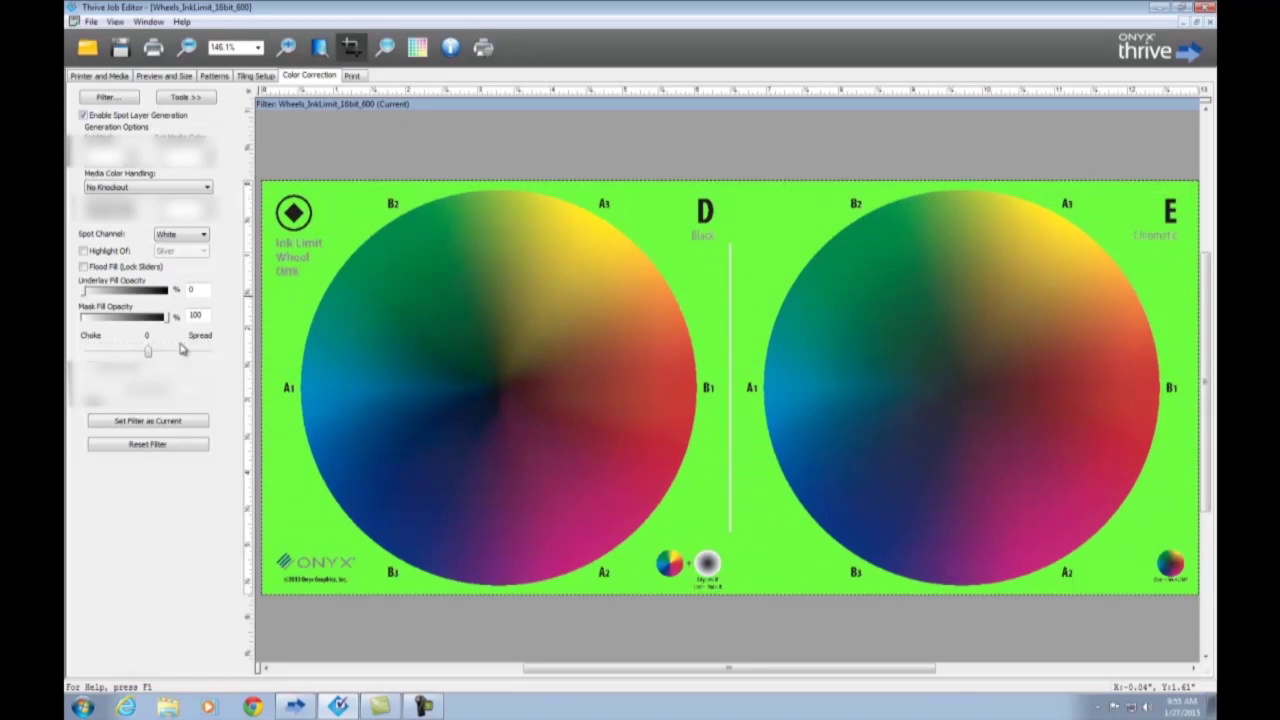
Switch the spot channel to Silver and raise its underlay fill opacity to 99%
click(204, 236)
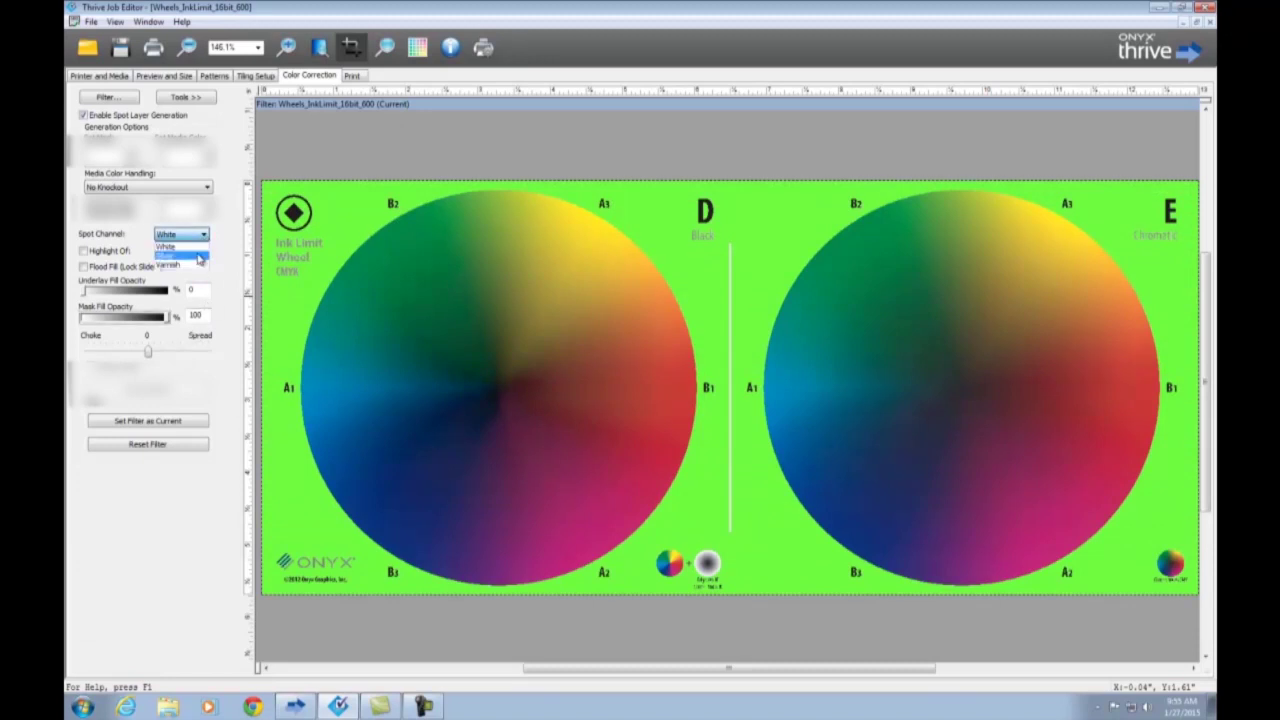
click(199, 257)
click(85, 294)
drag(85, 294, 168, 296)
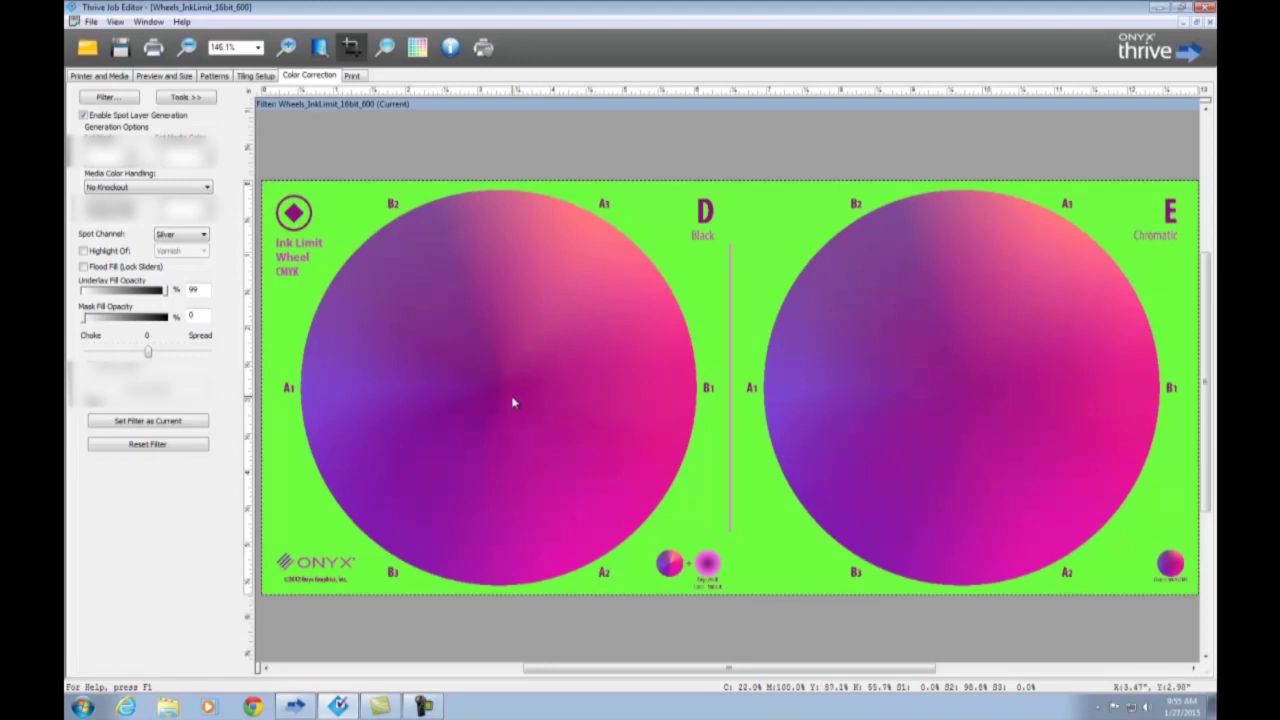
Switch the spot channel to Varnish and flood-fill it at 100%
click(205, 236)
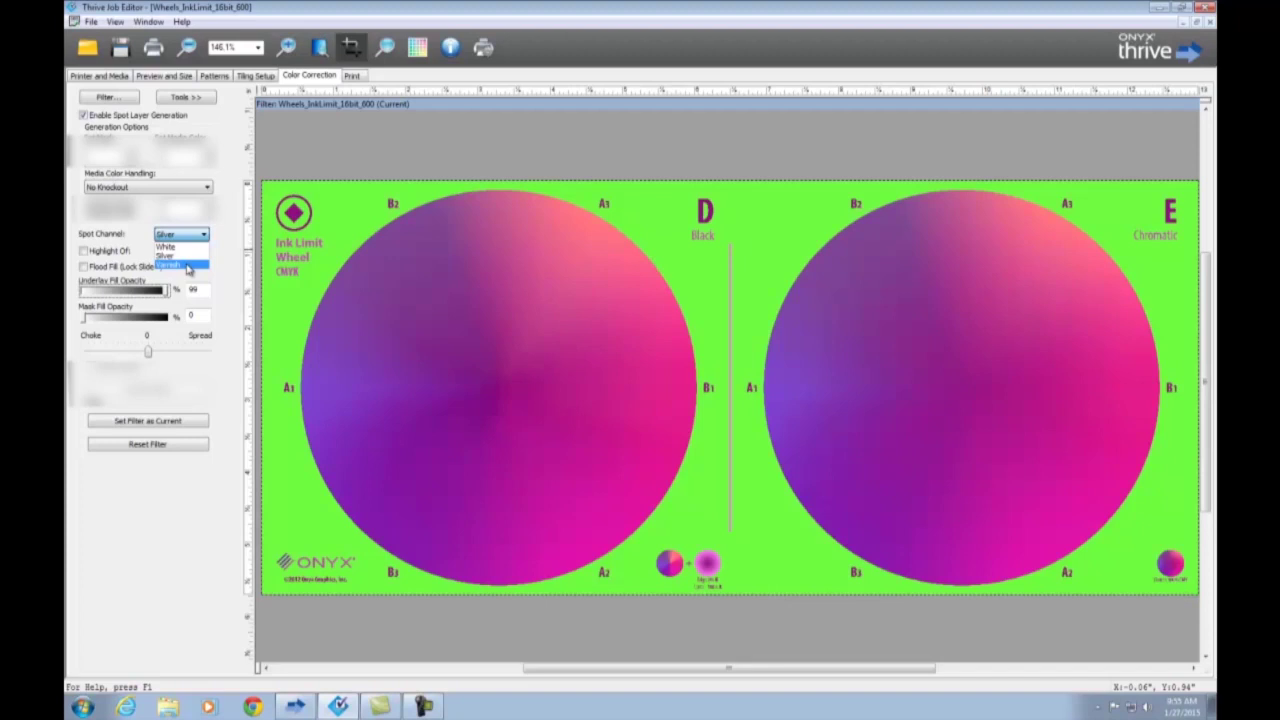
click(187, 266)
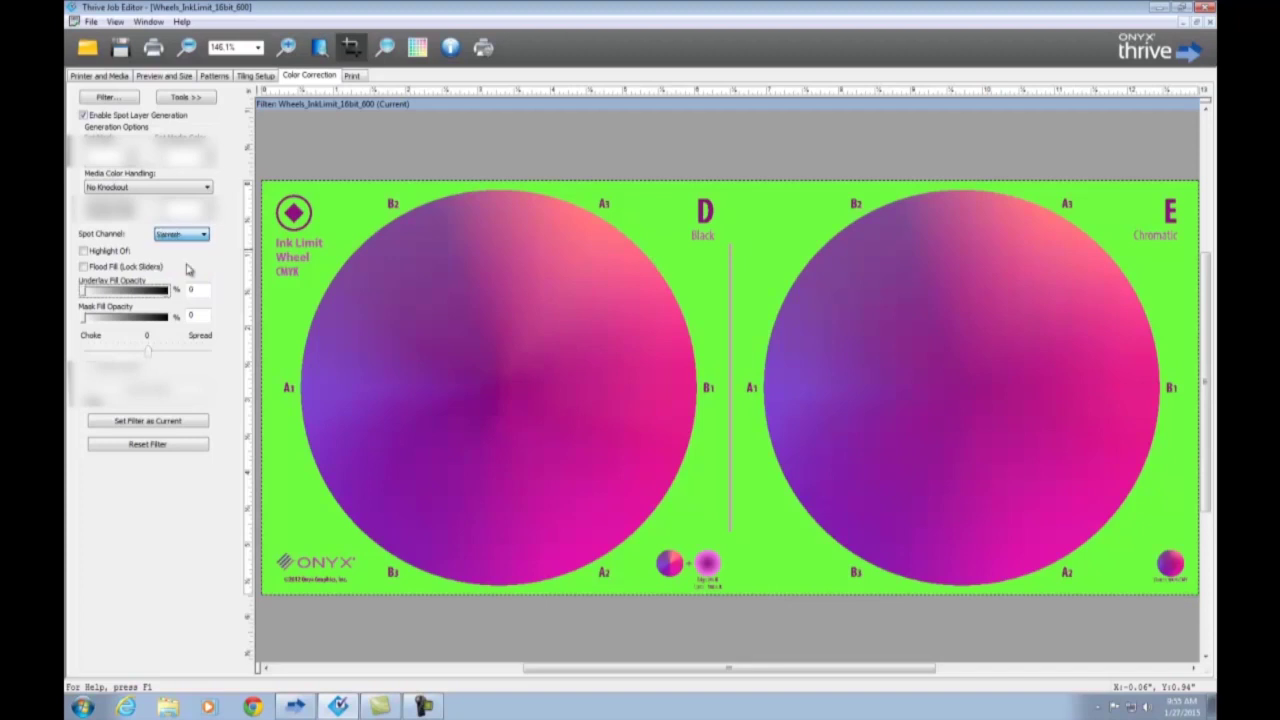
click(84, 267)
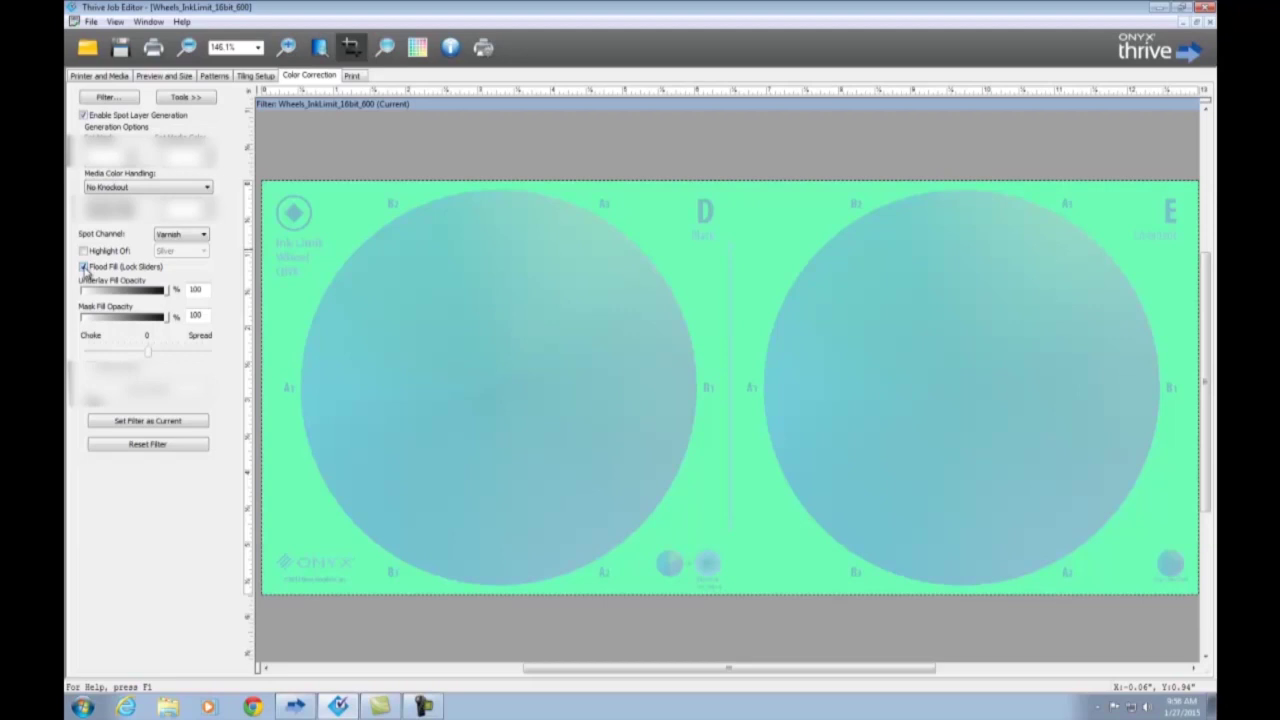
Toggle Varnish's Flood Fill off and on again, and lower its locked underlay and mask opacities to 62%
click(84, 267)
mouse_move(168, 319)
mouse_down()
mouse_move(124, 322)
mouse_move(180, 328)
mouse_up()
click(83, 267)
drag(166, 318, 137, 323)
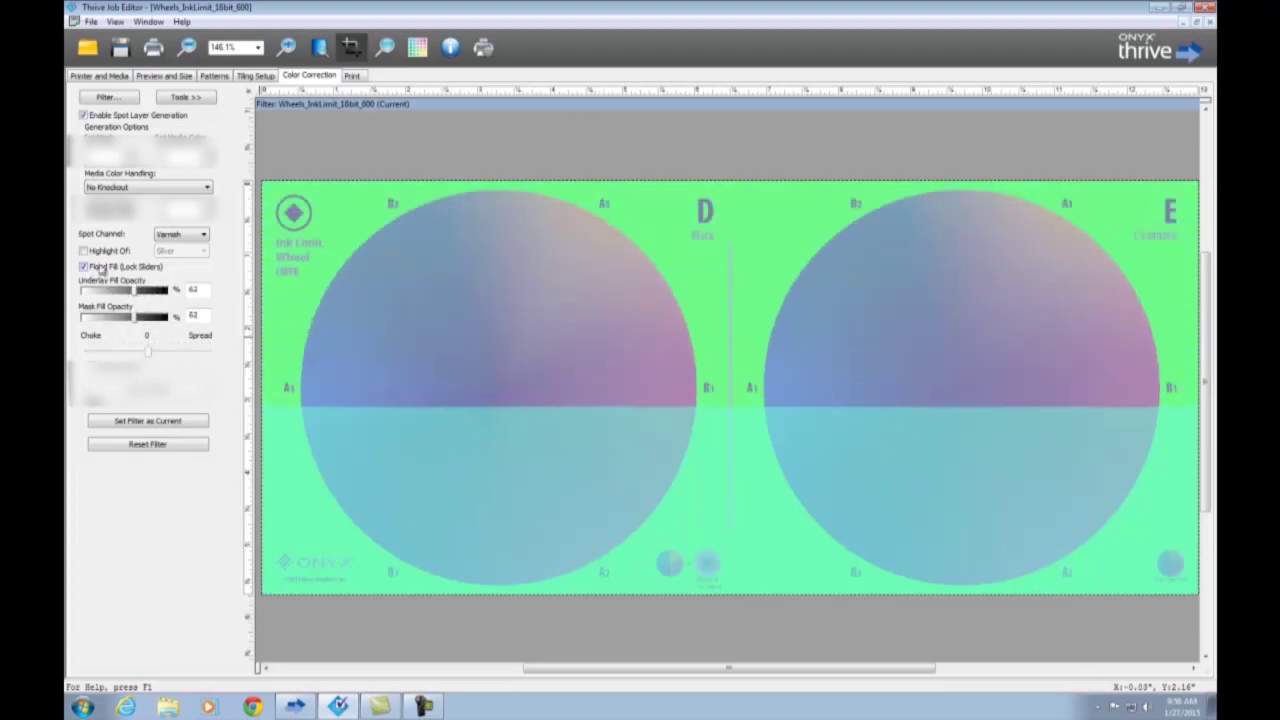
click(148, 267)
Return to the Silver spot channel and lower its underlay fill opacity to 69%
click(203, 234)
click(190, 258)
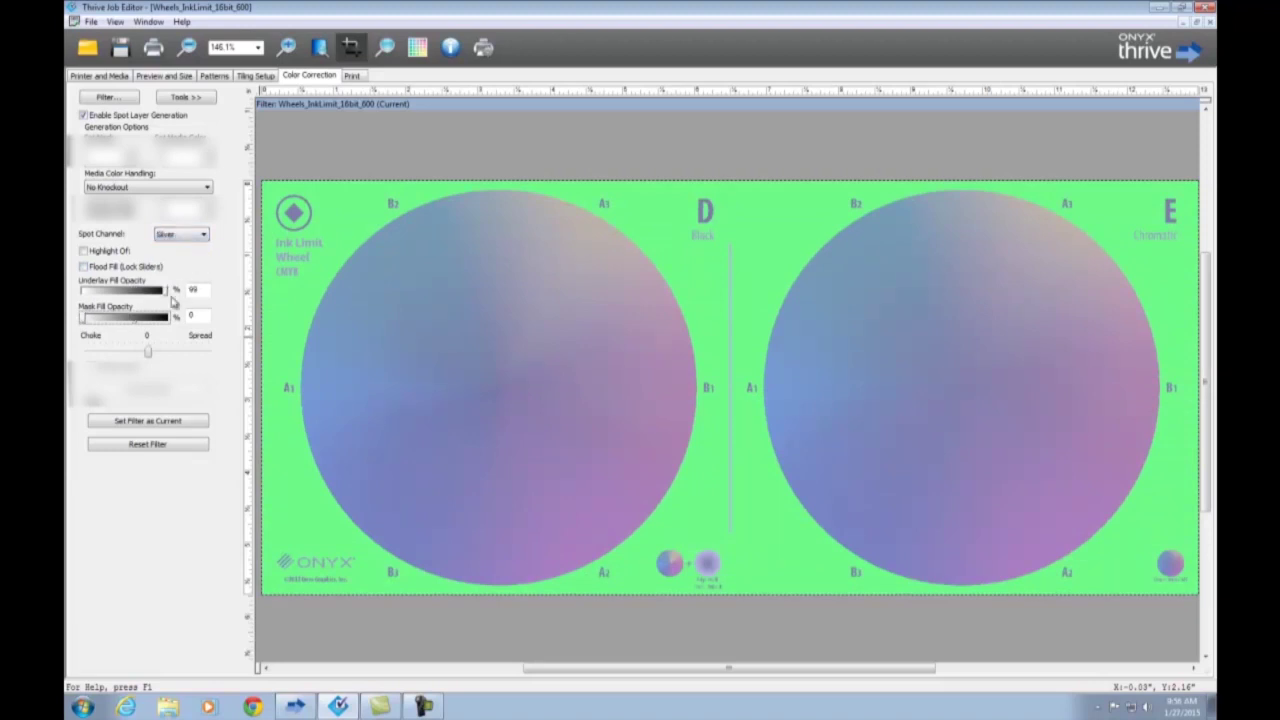
drag(147, 293, 143, 293)
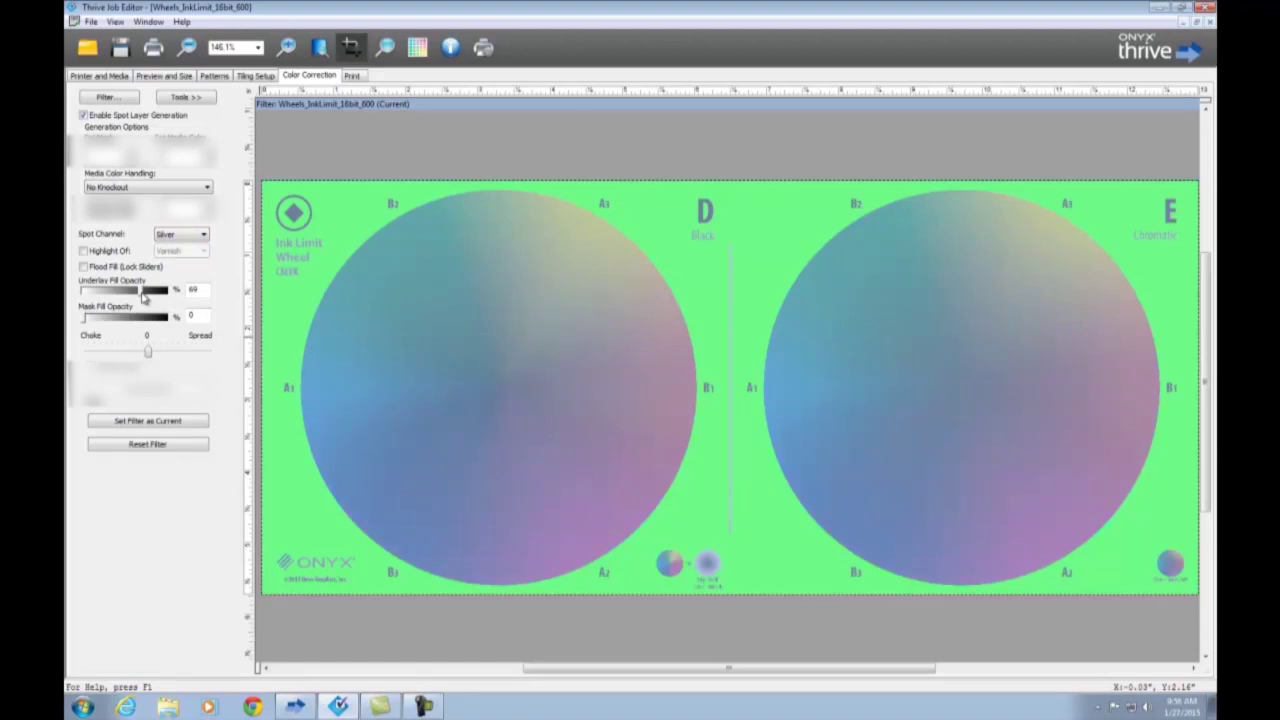
Reset the filter to remove all color corrections from the image, and re-enable Spot Layer Generation
click(147, 446)
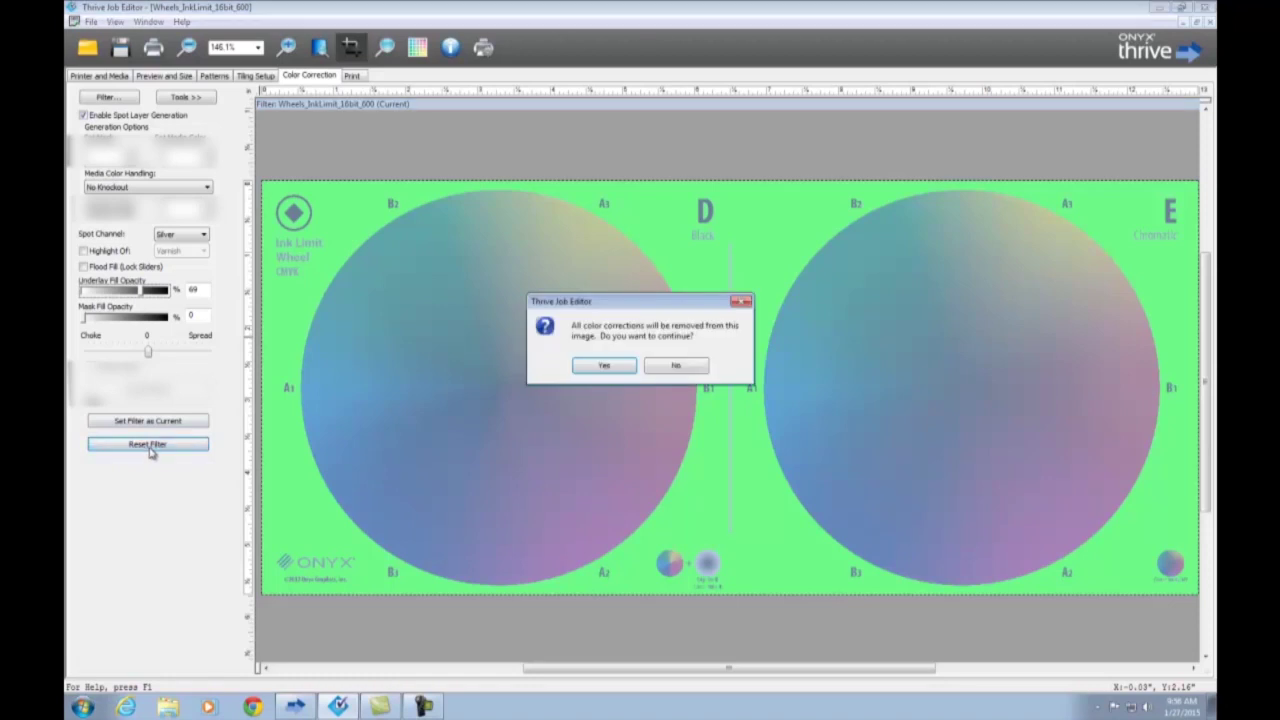
click(604, 365)
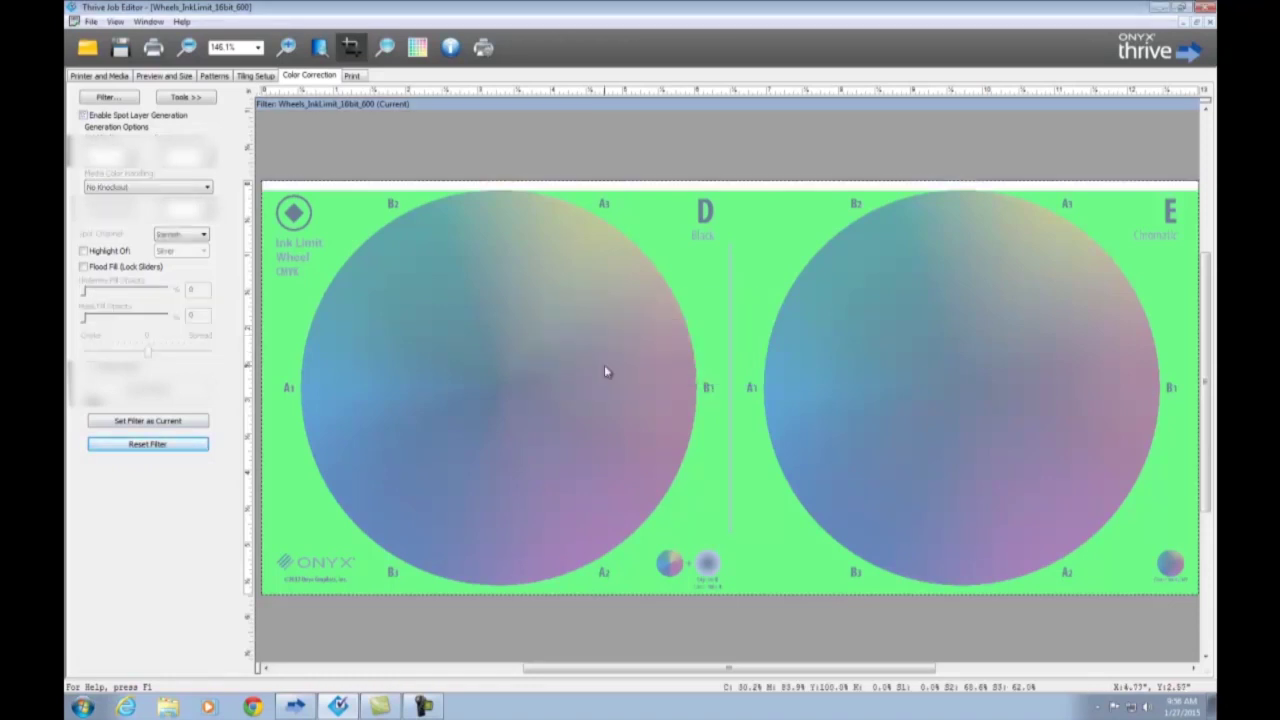
click(84, 116)
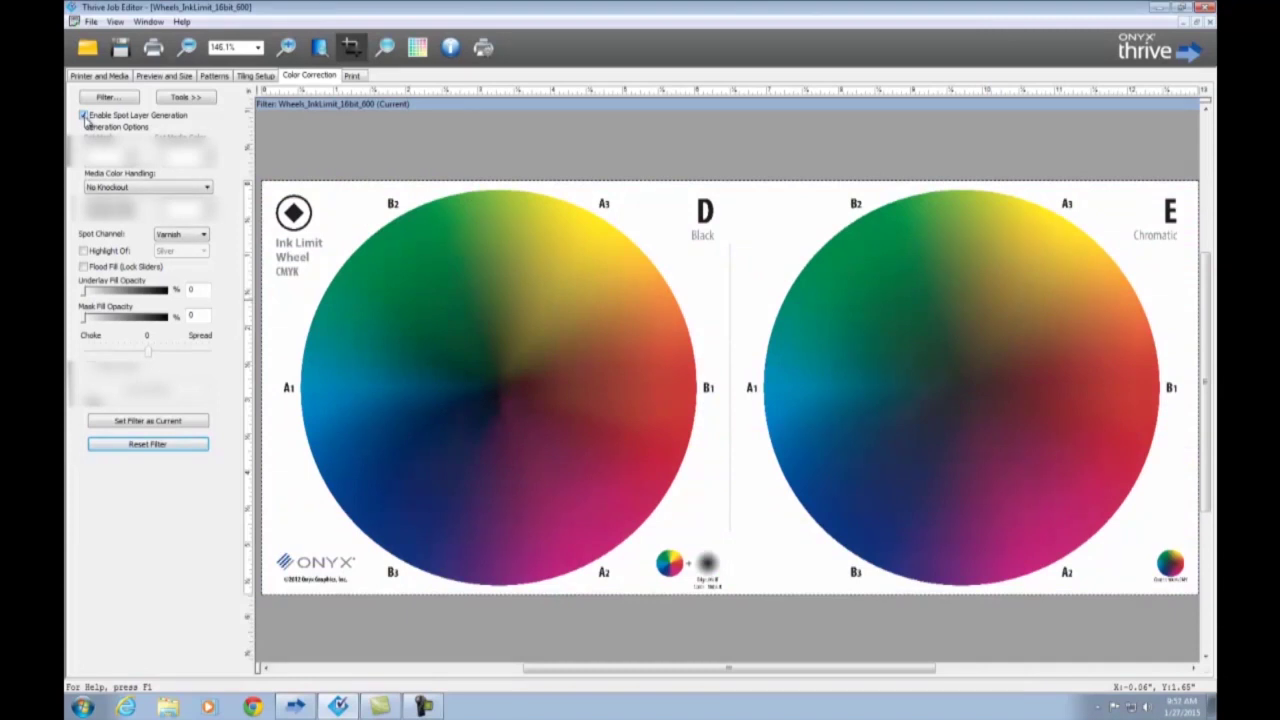
Choose White as the spot channel and set its mask fill opacity to 100%
click(201, 235)
click(166, 246)
drag(84, 319, 166, 321)
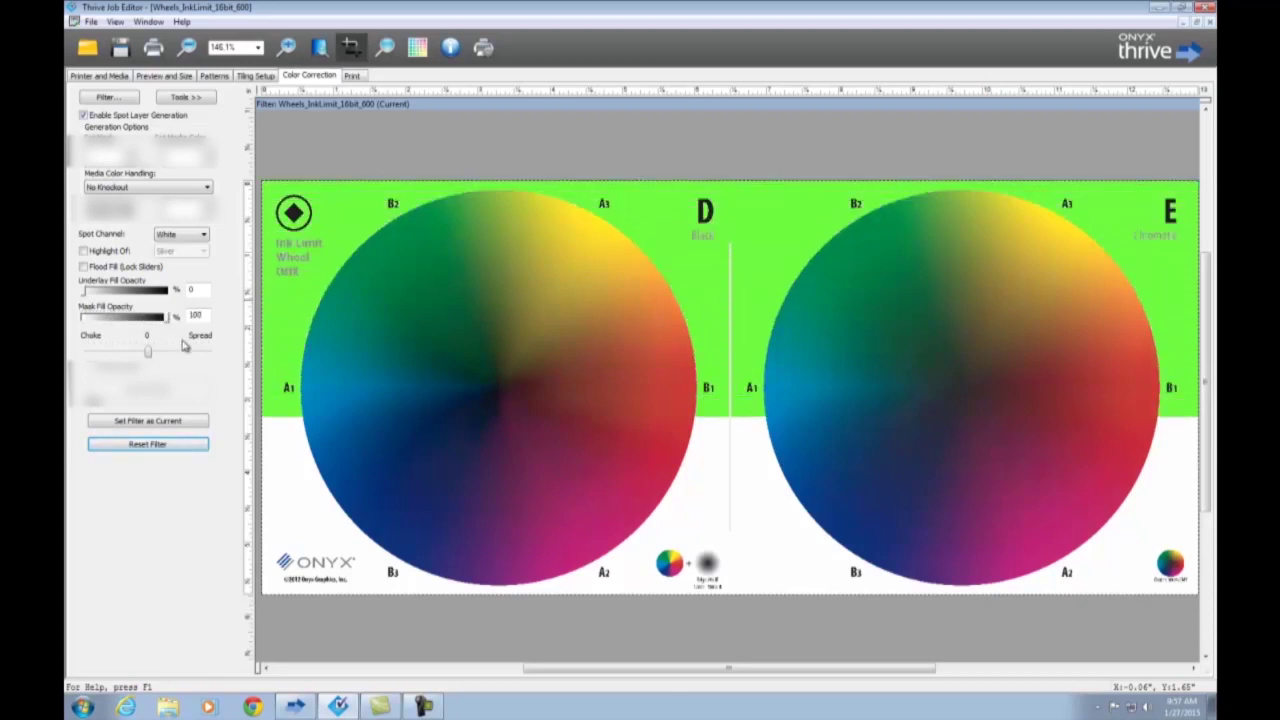
Choose Silver as the spot channel and set its underlay fill opacity to 100%
click(203, 237)
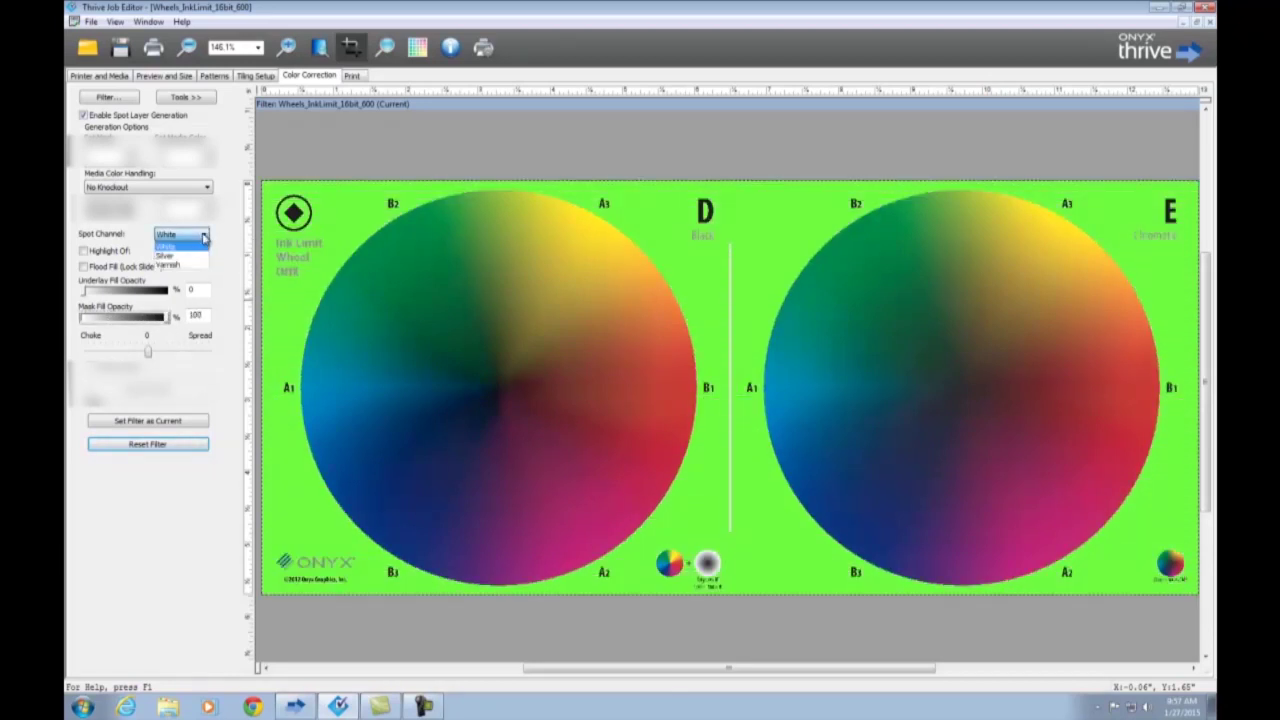
click(195, 260)
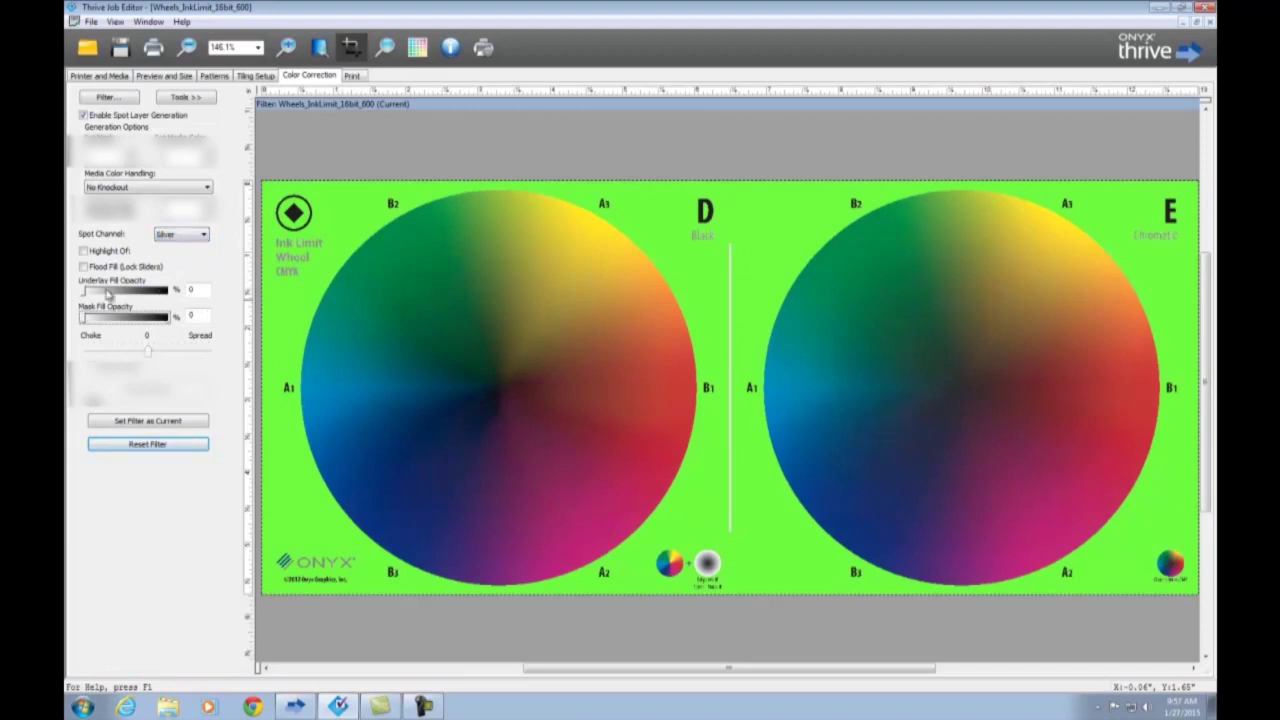
click(85, 293)
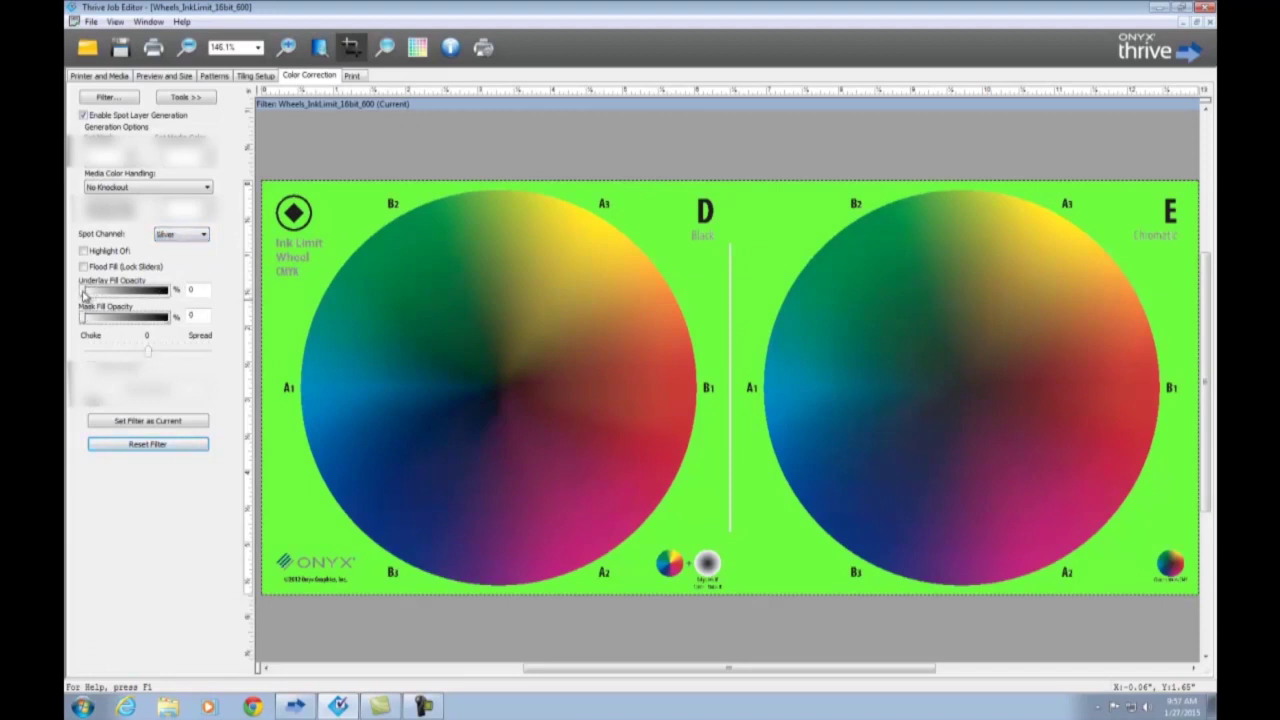
drag(85, 293, 172, 293)
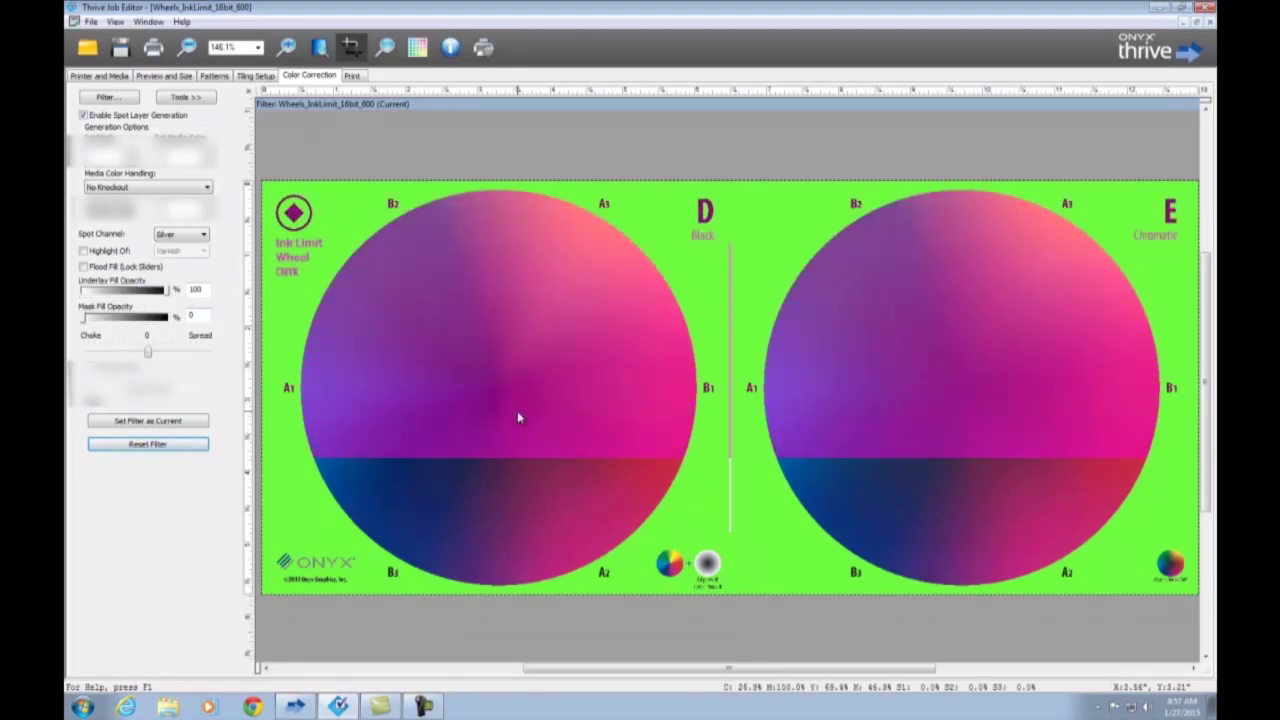
Choose Varnish as the spot channel and turn on Flood Fill at 100% opacity
click(186, 234)
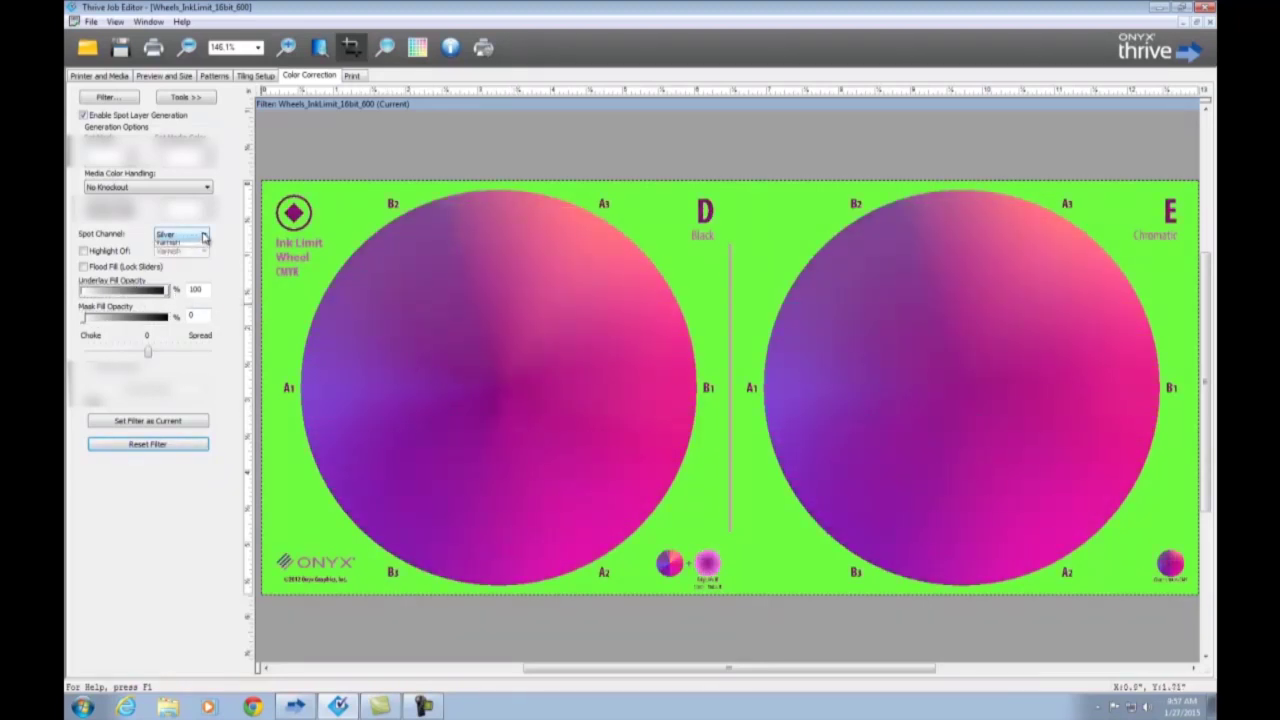
click(186, 266)
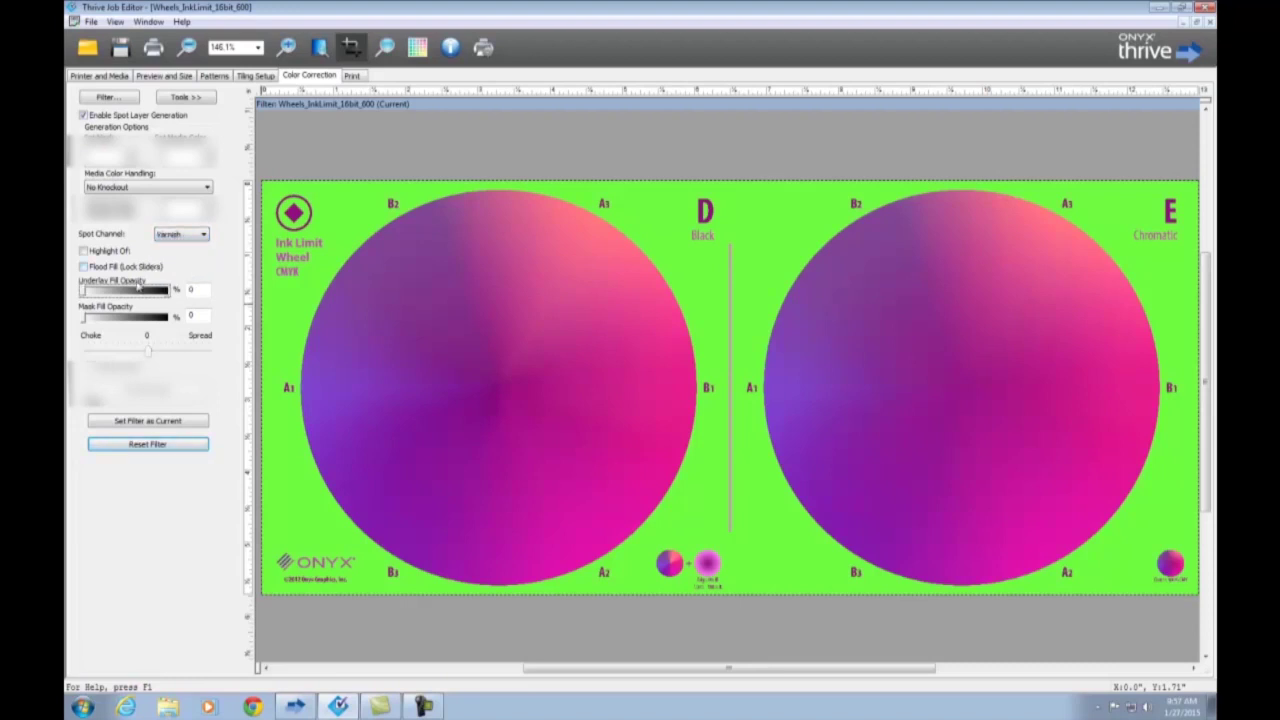
click(84, 267)
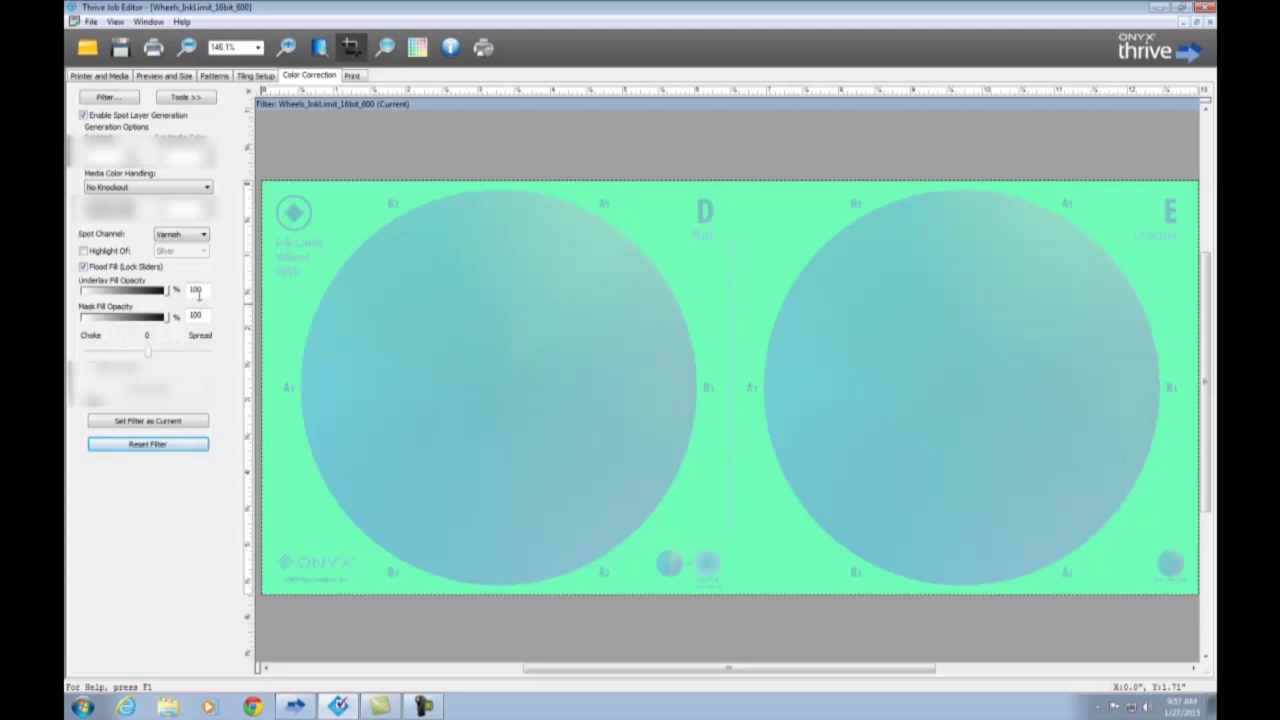
Reset the filter to clear the image's color corrections, and turn Spot Layer Generation back on
click(133, 446)
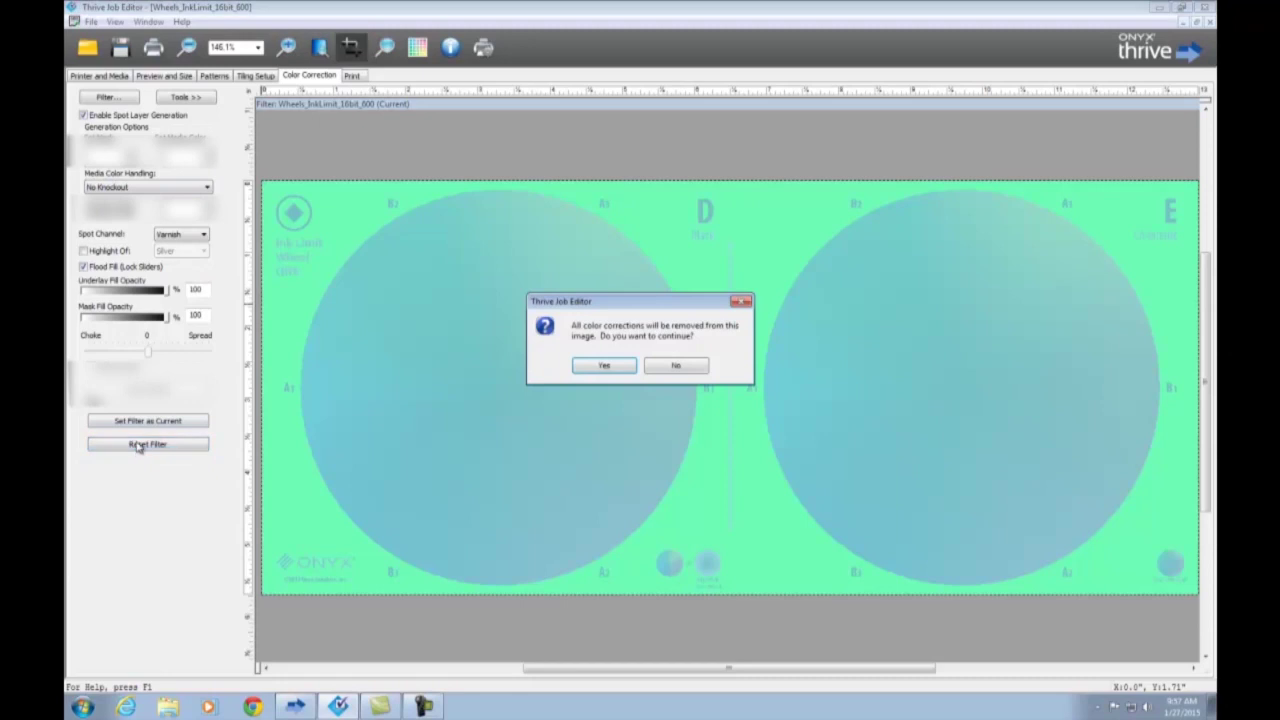
click(608, 366)
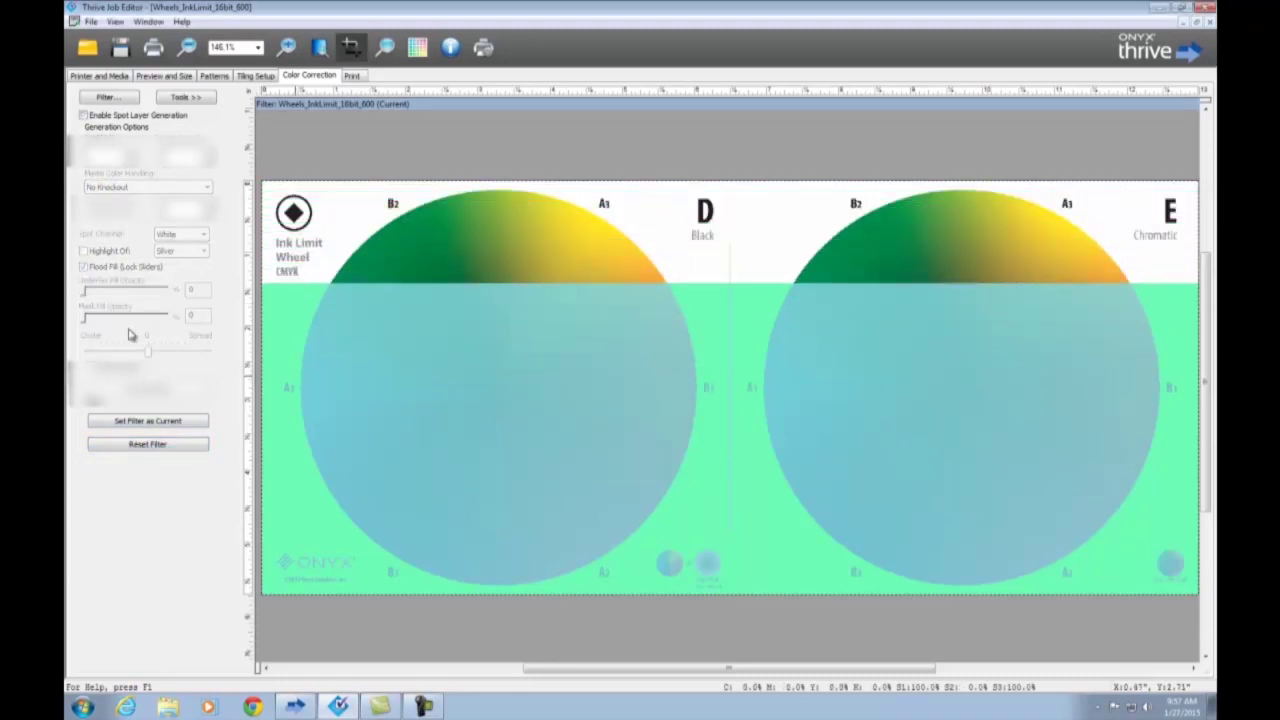
click(85, 117)
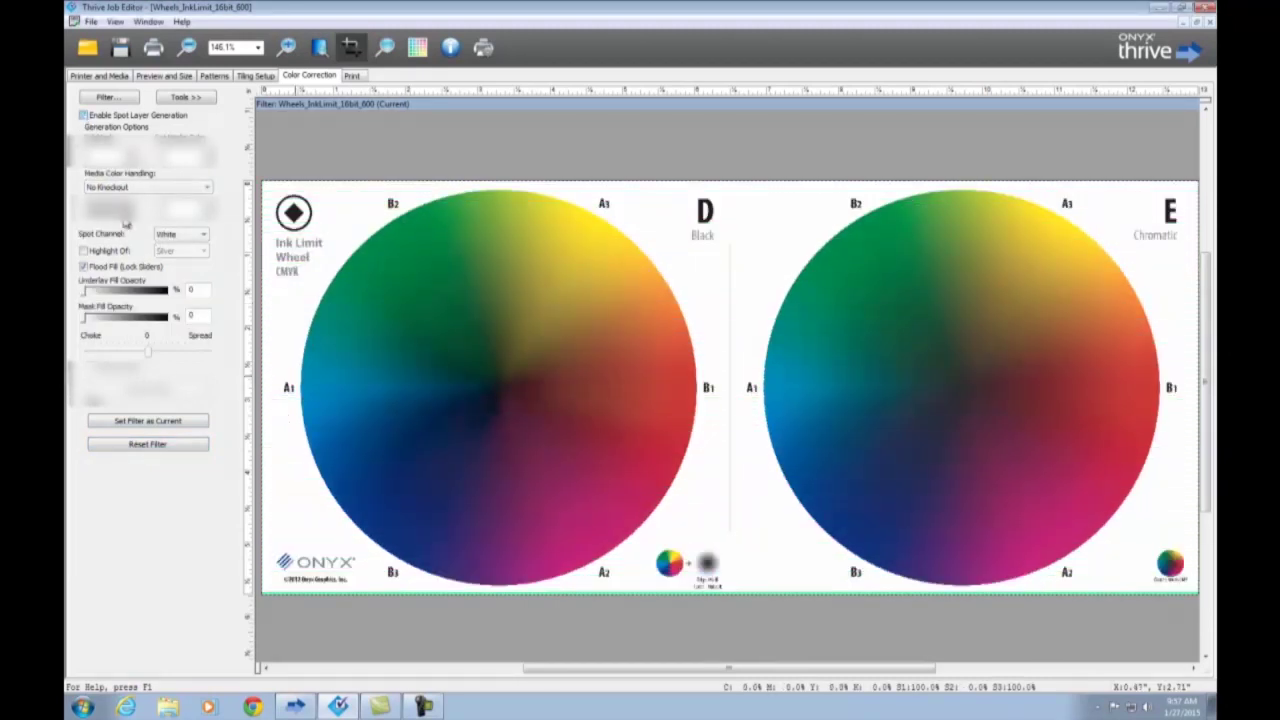
Choose Silver as the spot channel, set its underlay fill opacity to 100%, and turn off Flood Fill, keeping mask opacity at 0%
click(203, 234)
click(198, 257)
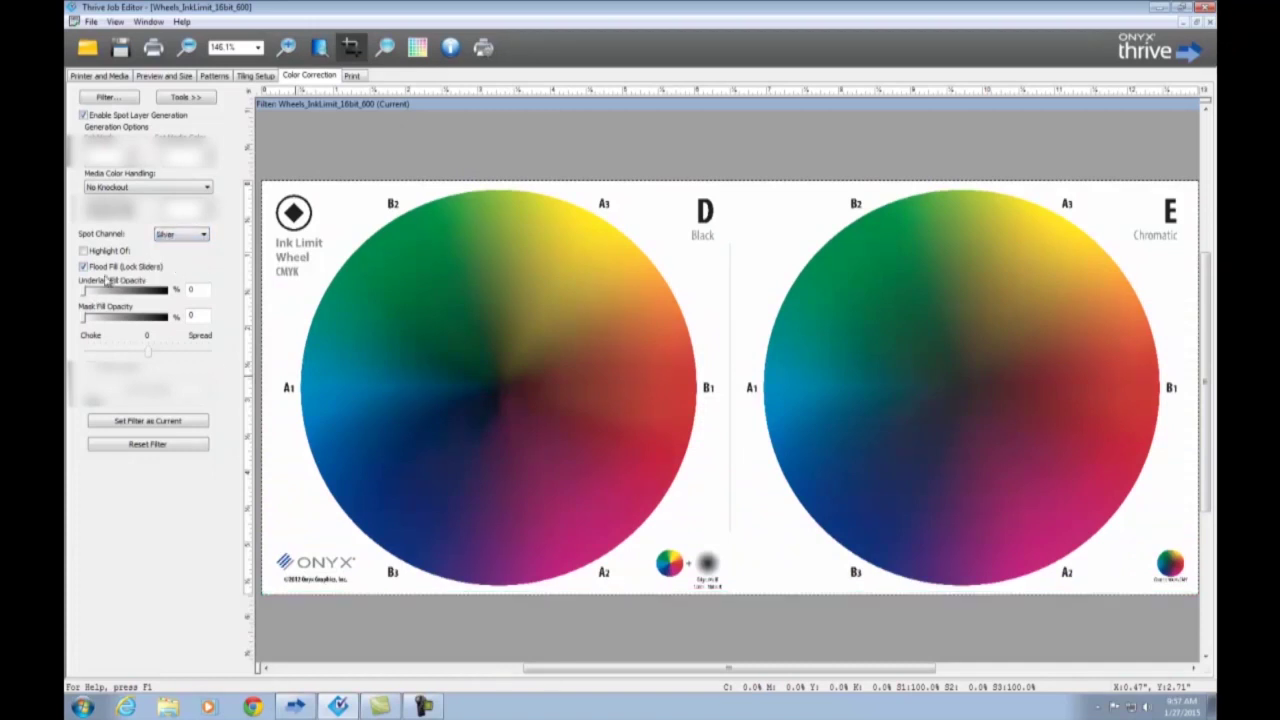
drag(86, 292, 172, 293)
click(83, 266)
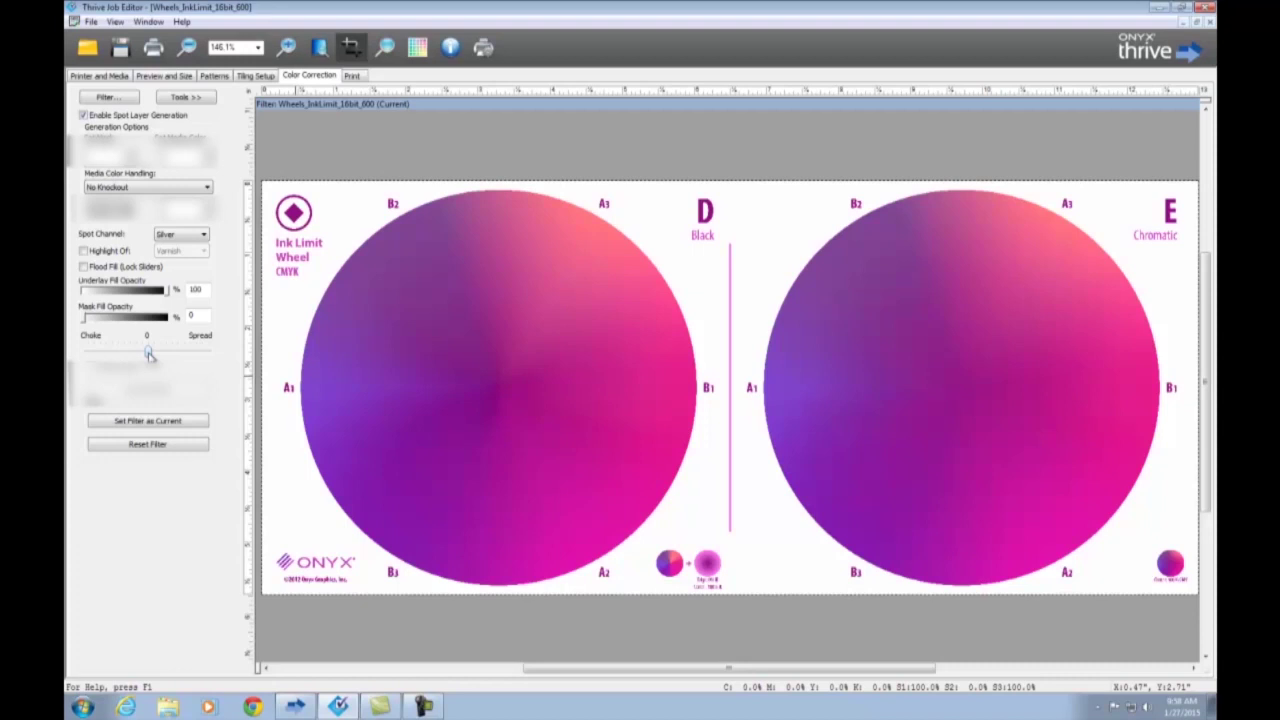
Try full choke and full spread on the Silver underlay, and set it to a moderate choke about halfway to the maximum
drag(148, 354, 87, 353)
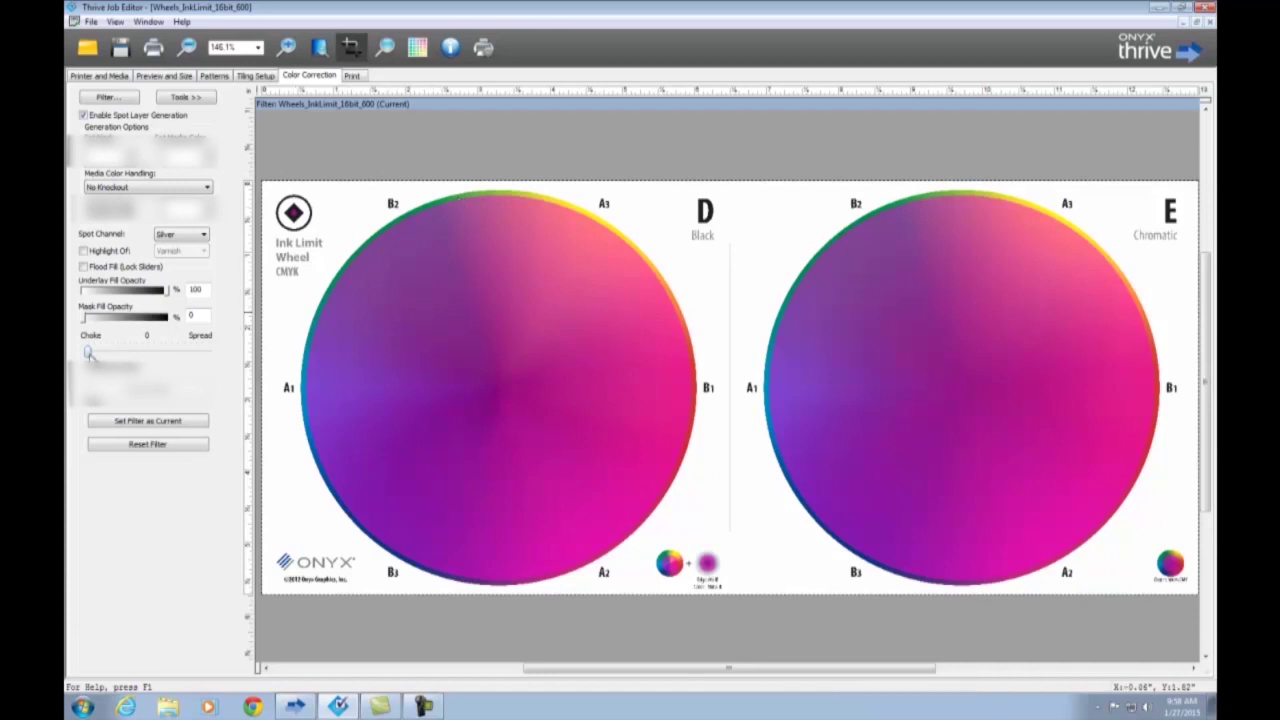
drag(87, 354, 213, 357)
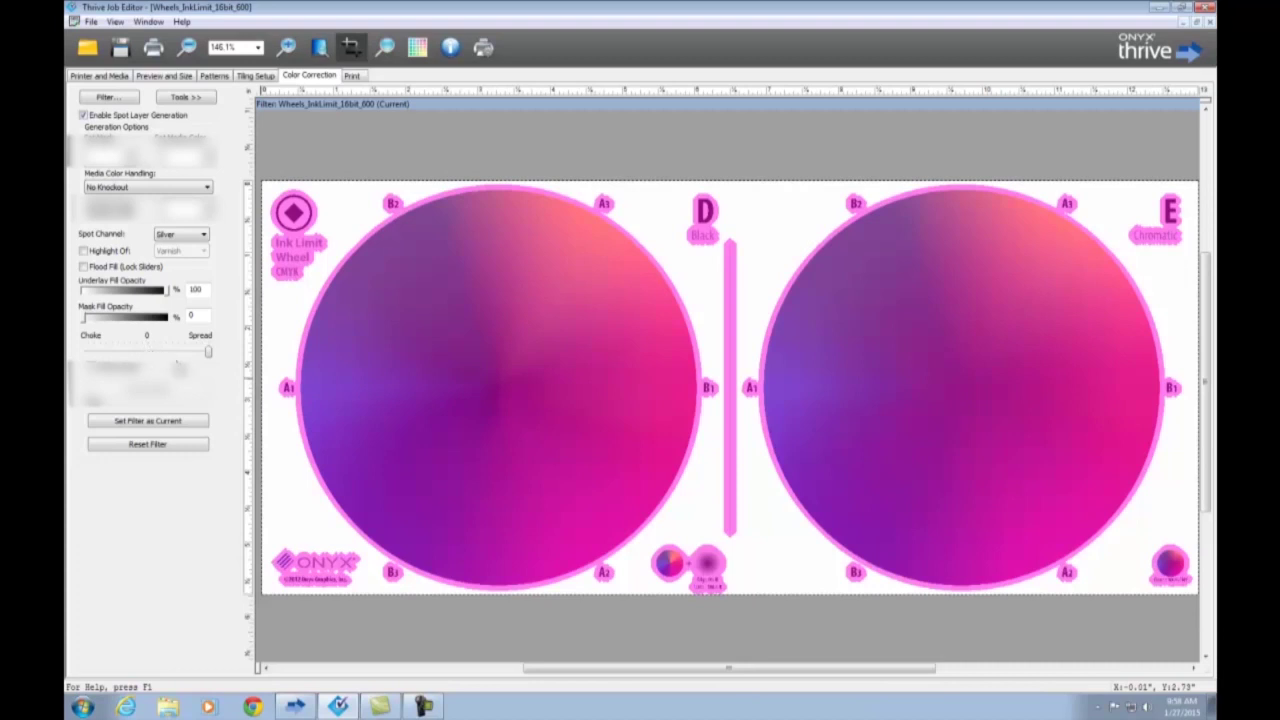
drag(210, 355, 157, 357)
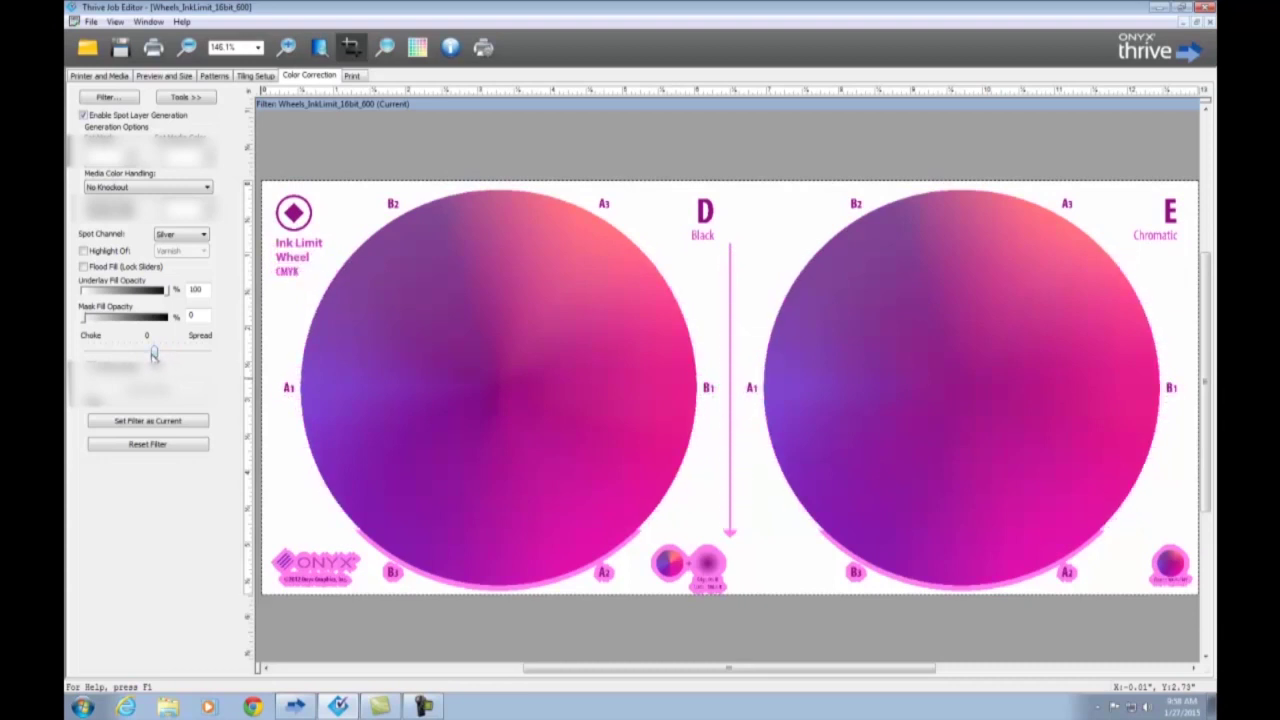
drag(153, 355, 143, 355)
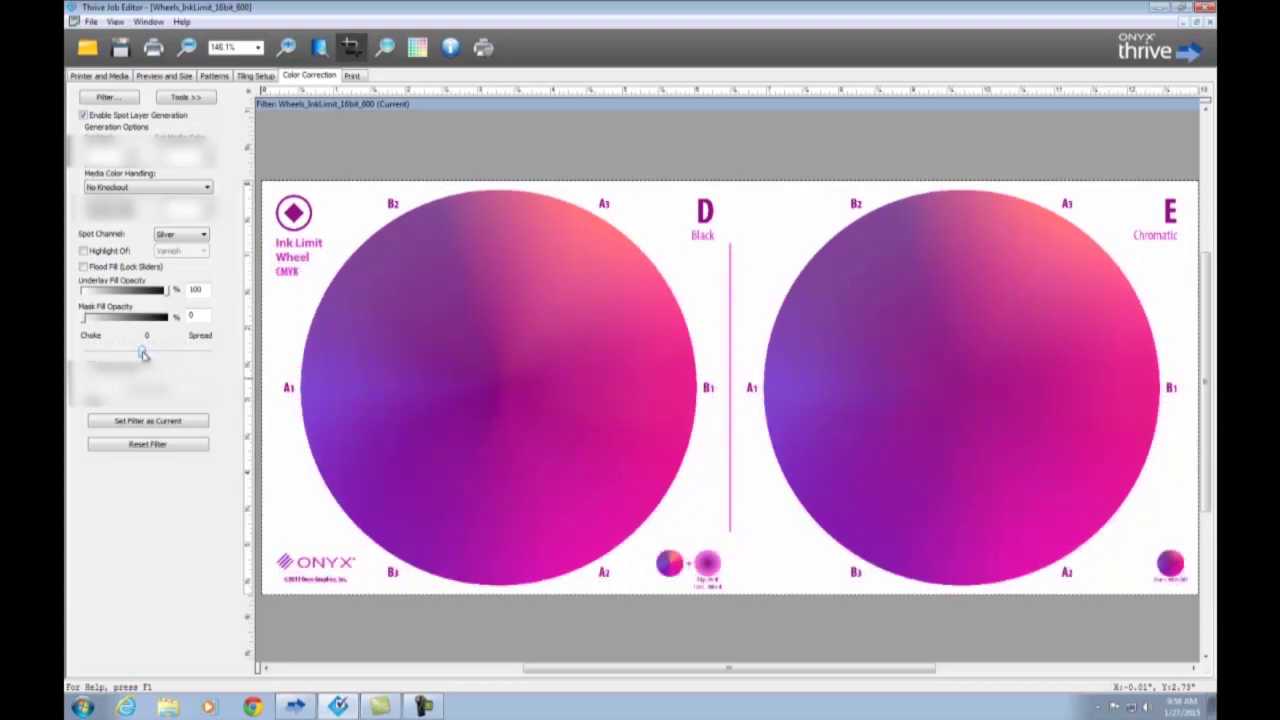
drag(143, 355, 116, 355)
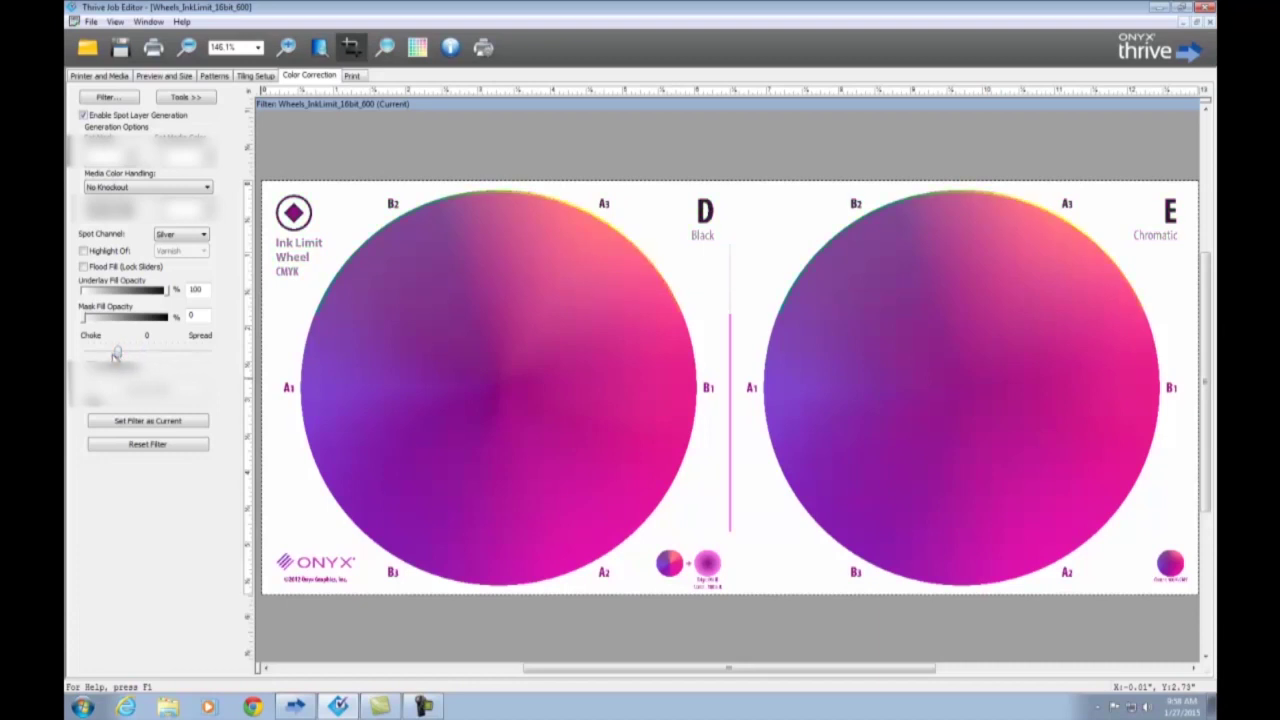